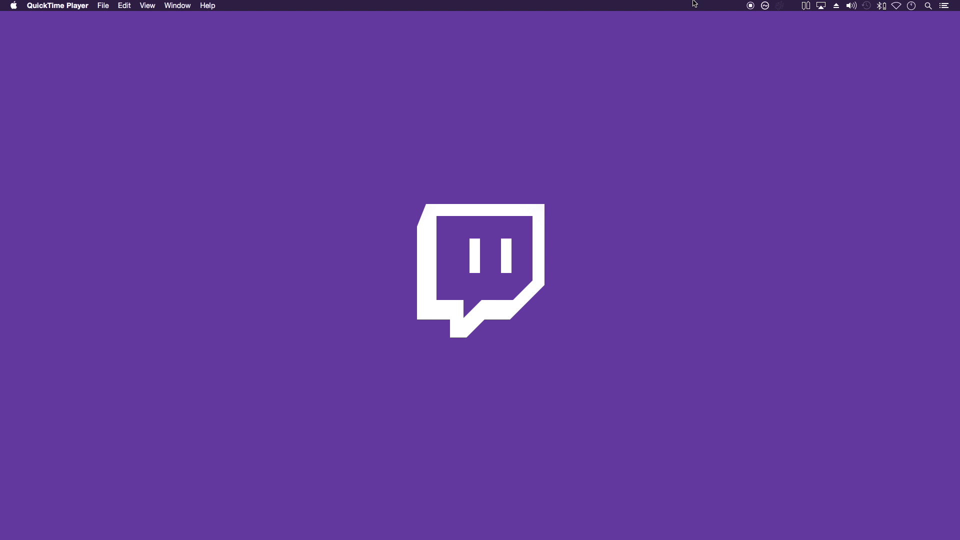
Step: Bring Chrome forward to show obs-0.8.3-installer.dmg downloading from obsproject.com
click(751, 5)
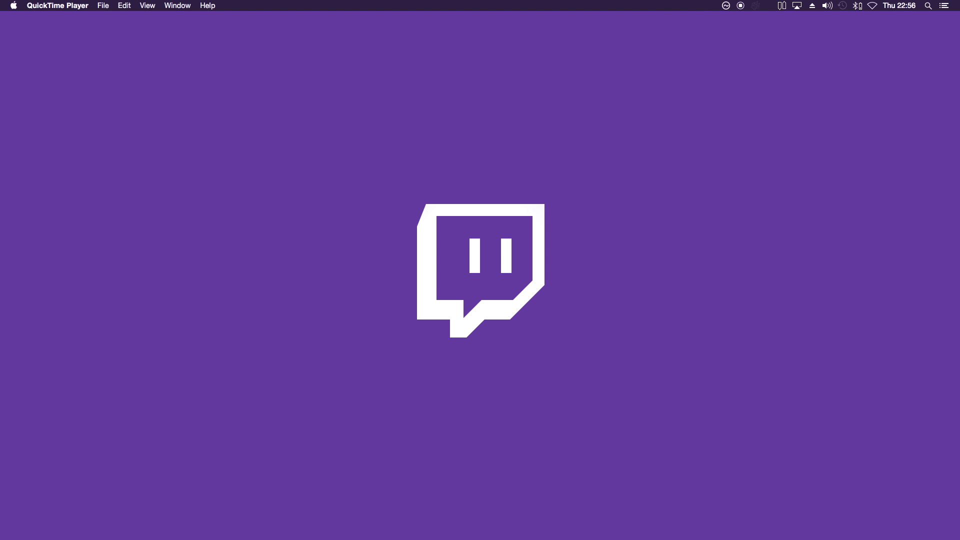
key(super+Tab)
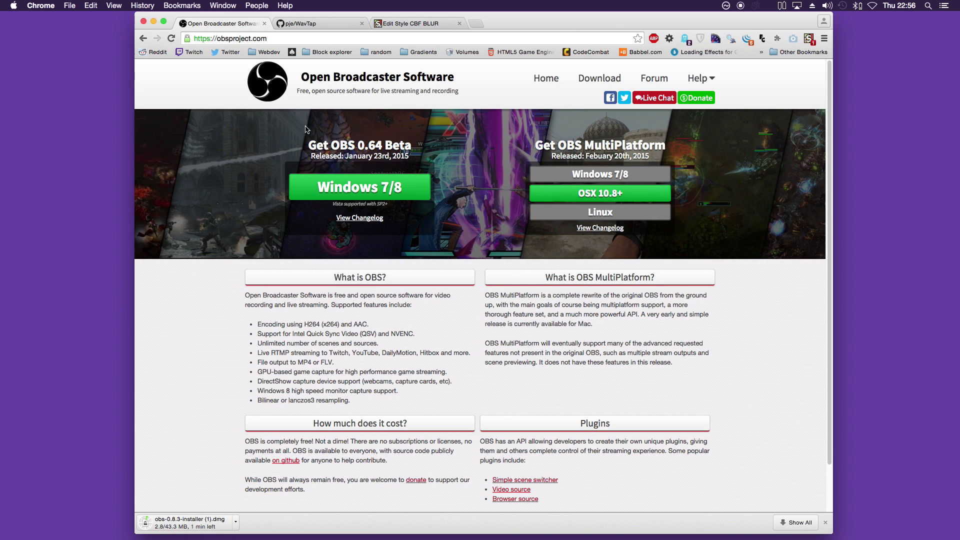
Step: Download the WavTap installer from the Installation section of the pje/WavTap GitHub page
click(308, 26)
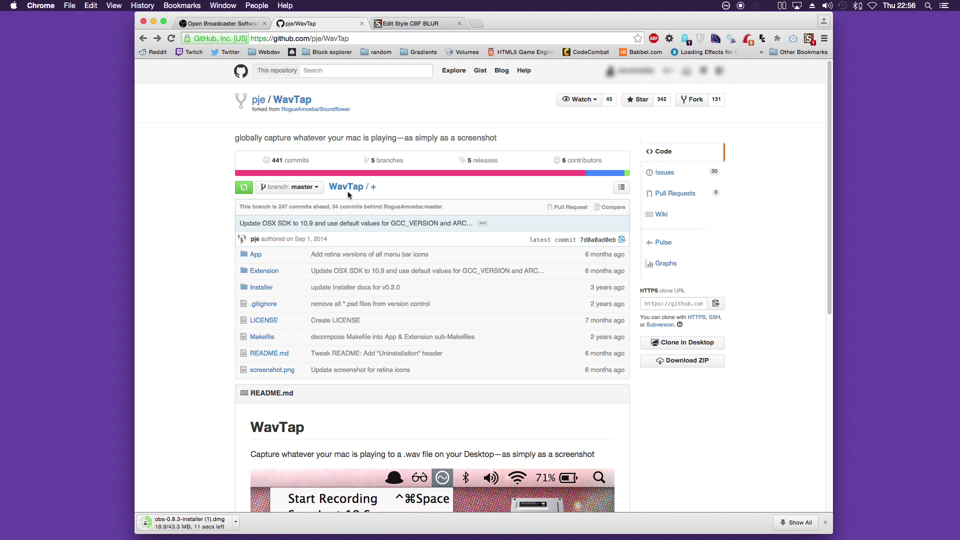
scroll(590, 248, down, 5)
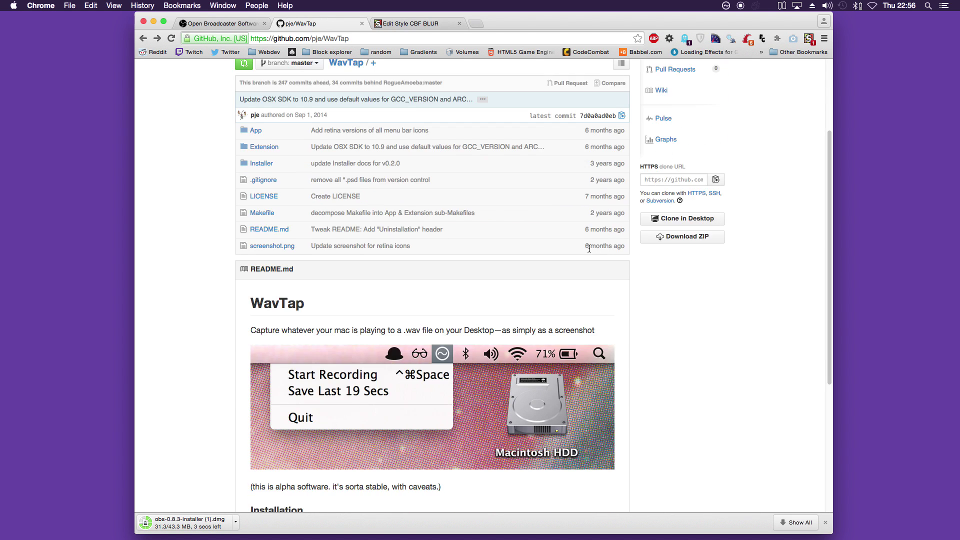
scroll(589, 248, down, 8)
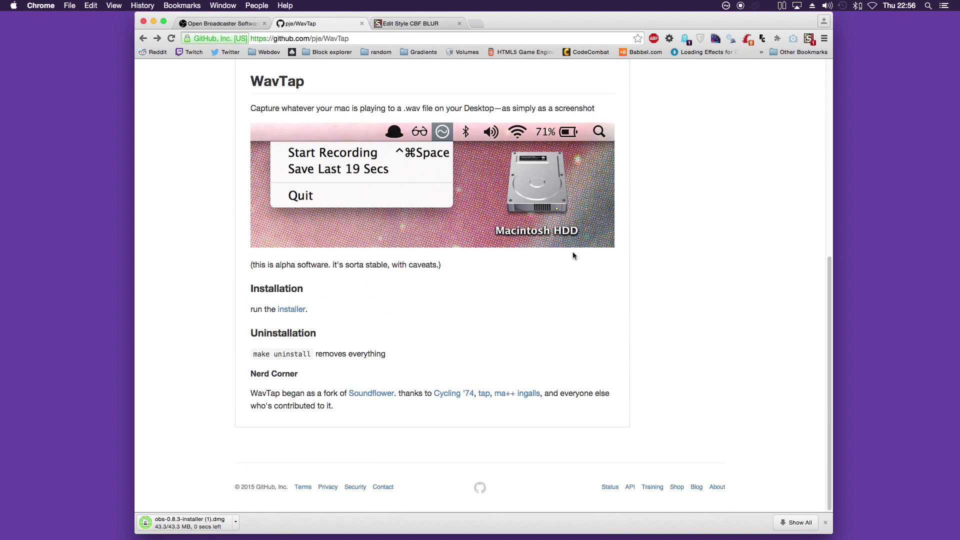
click(296, 310)
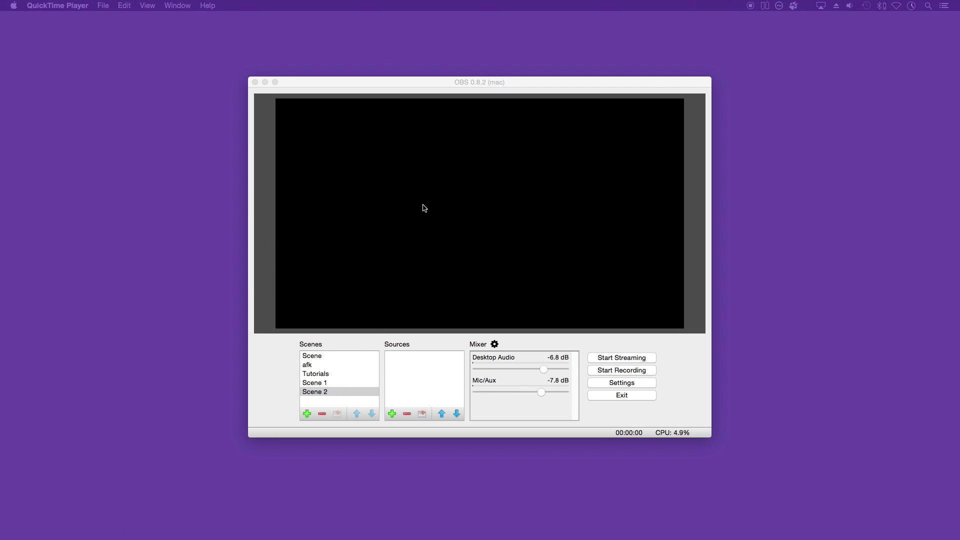
Step: Focus the OBS window and select Scene 1 in the scene list
click(484, 154)
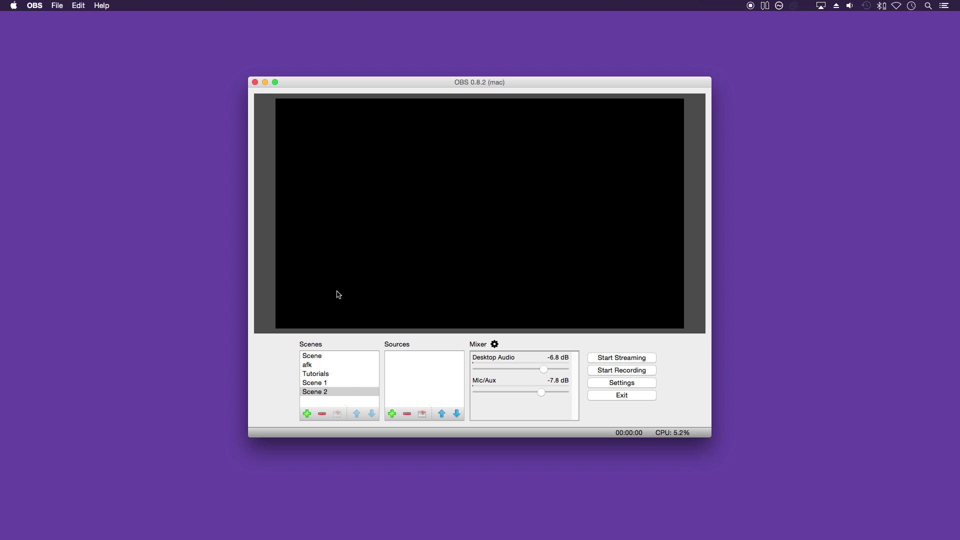
drag(600, 151, 380, 287)
click(320, 306)
click(328, 347)
click(321, 395)
click(320, 386)
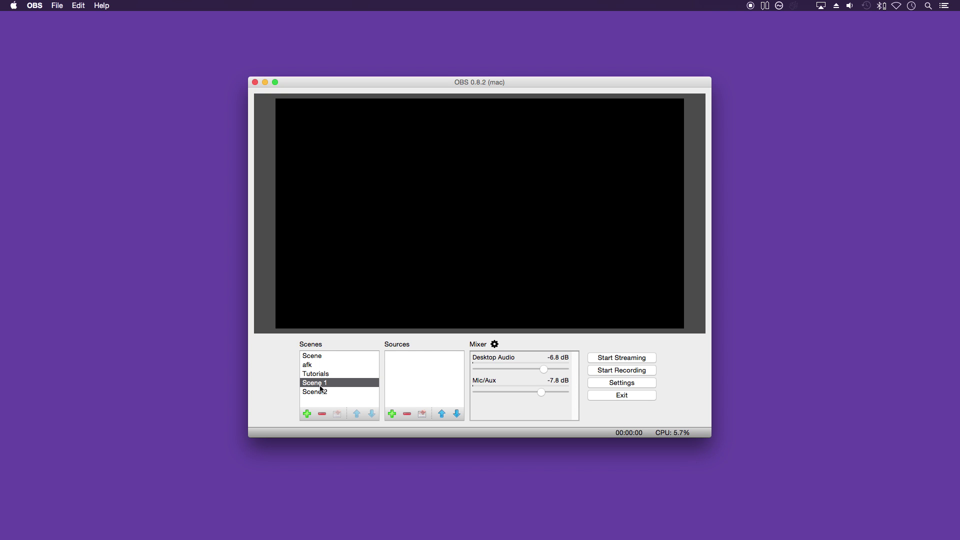
Step: Add a new scene named Scene 3 and lower Mic/Aux to -10.4 dB
click(307, 414)
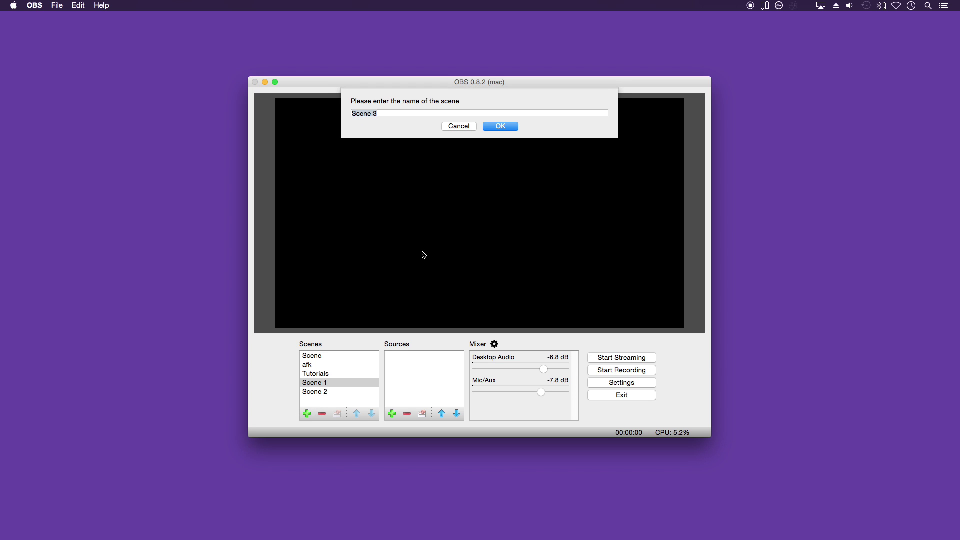
click(495, 126)
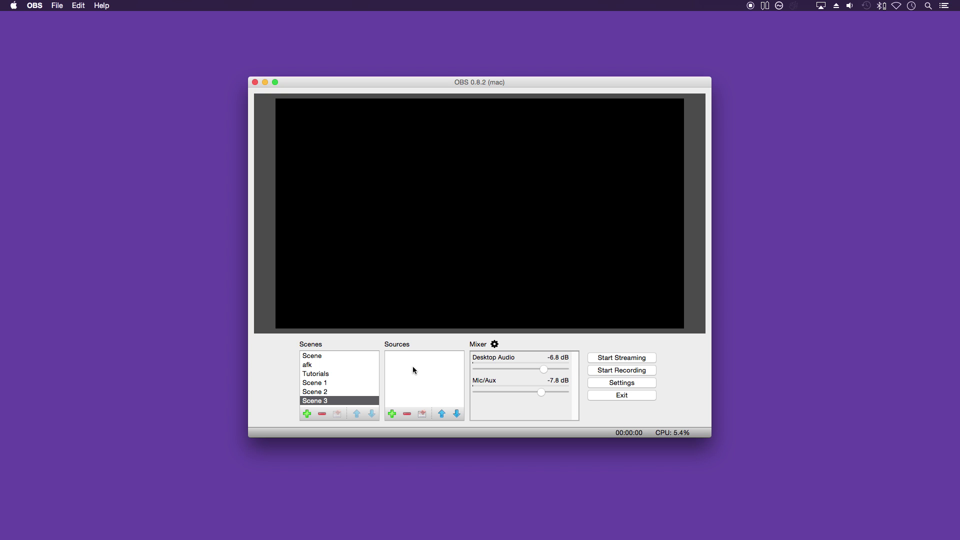
click(320, 156)
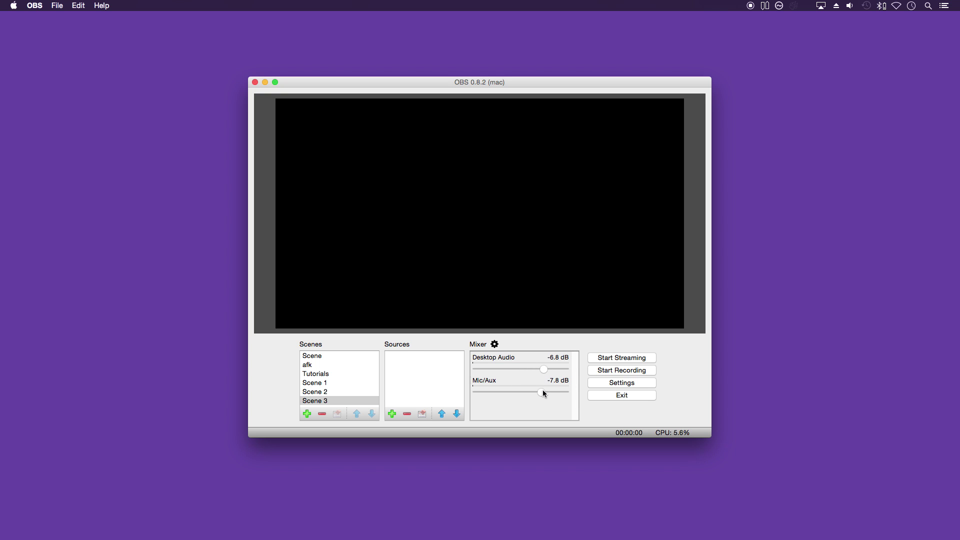
drag(542, 391, 540, 370)
Step: Launch WavTap from Spotlight and confirm its menu-bar icon shows it running
key(super+space)
text(wav)
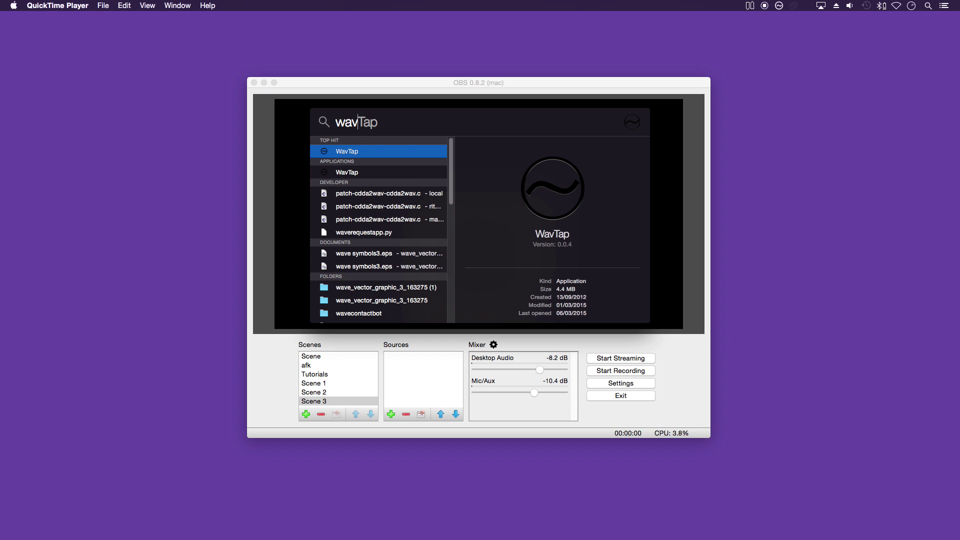
click(378, 153)
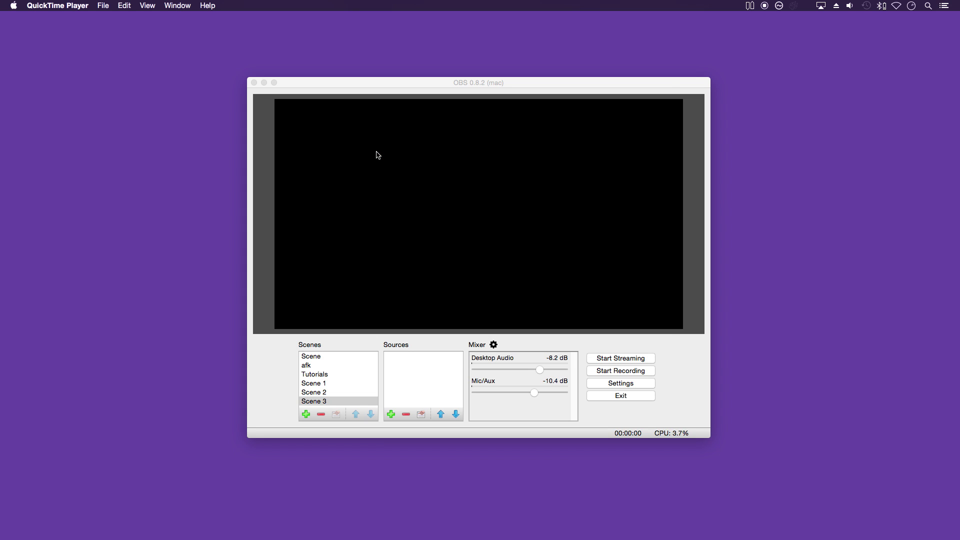
click(779, 6)
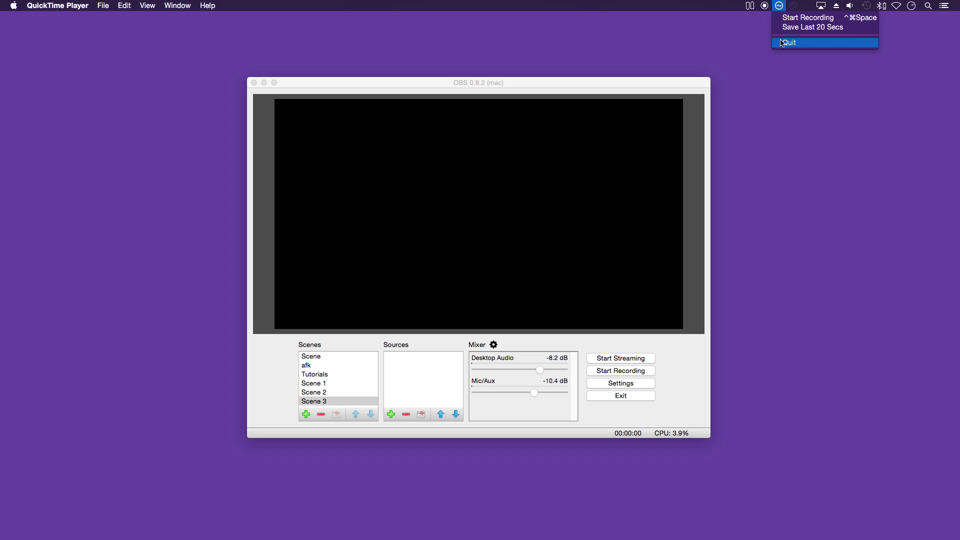
click(731, 37)
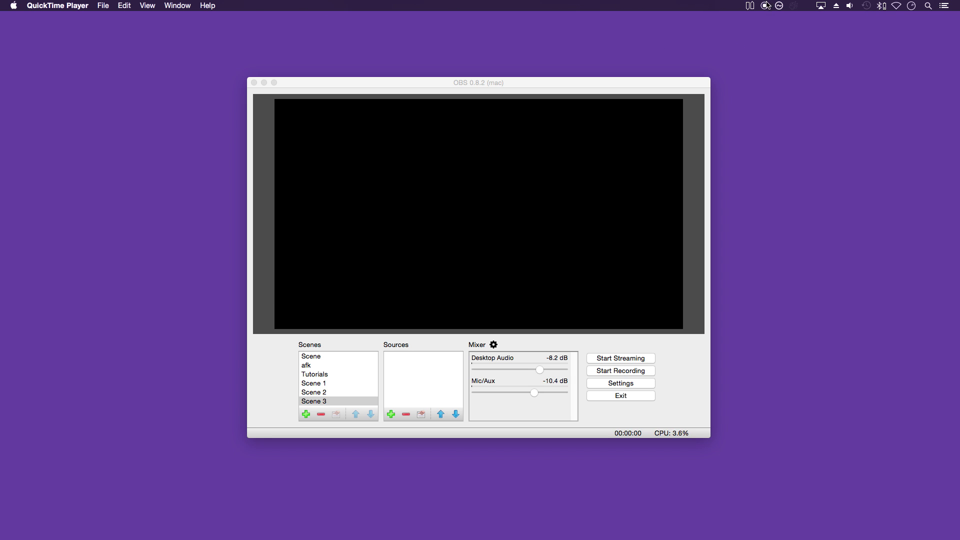
Step: Launch Audio MIDI Setup and review the USB PnP Sound Device and Multi-Output Device
key(super+space)
text(audio)
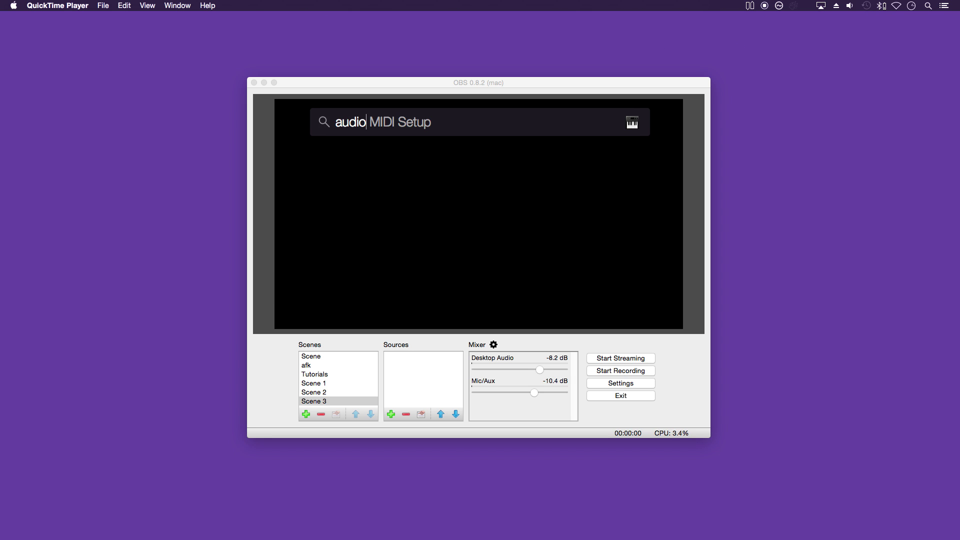
double_click(398, 157)
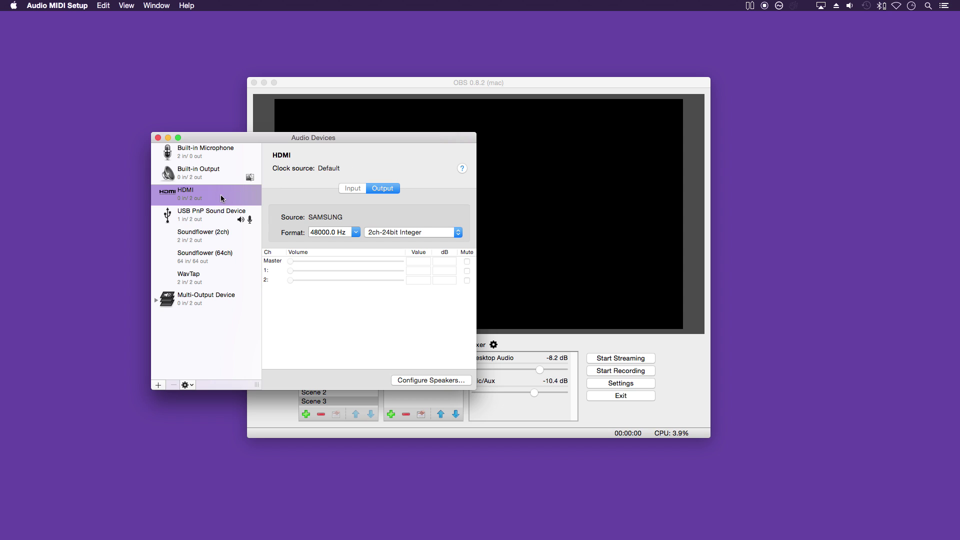
click(223, 221)
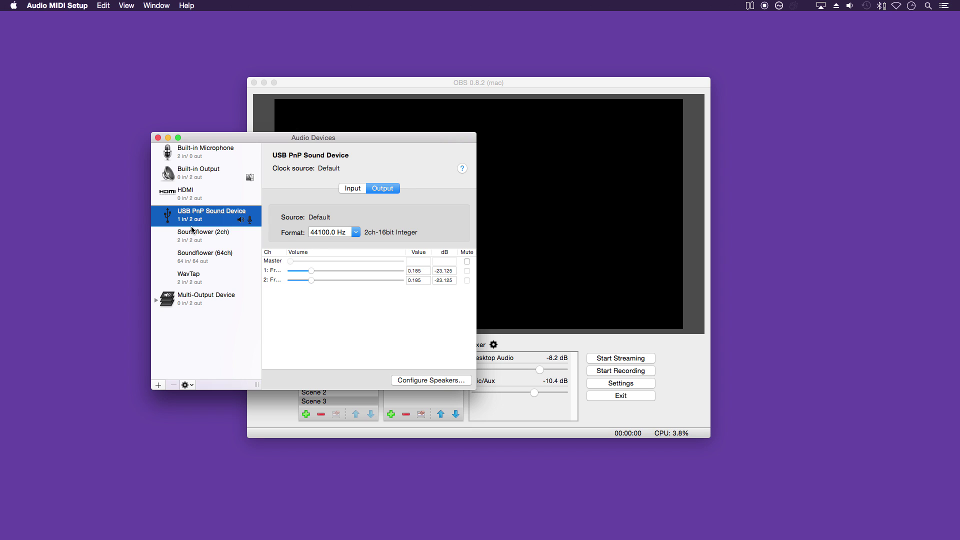
click(201, 300)
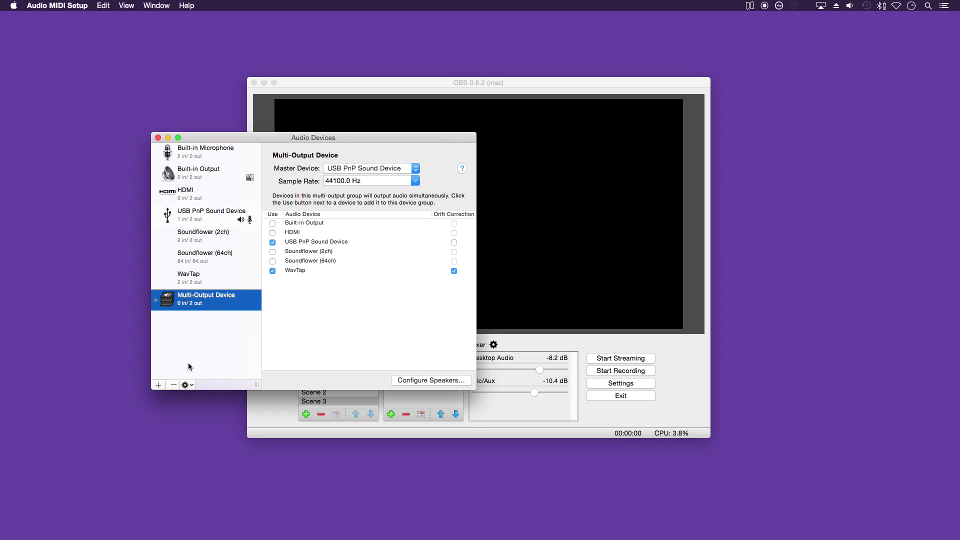
Step: Delete the old Multi-Output Device and create a new one that includes WavTap
click(174, 385)
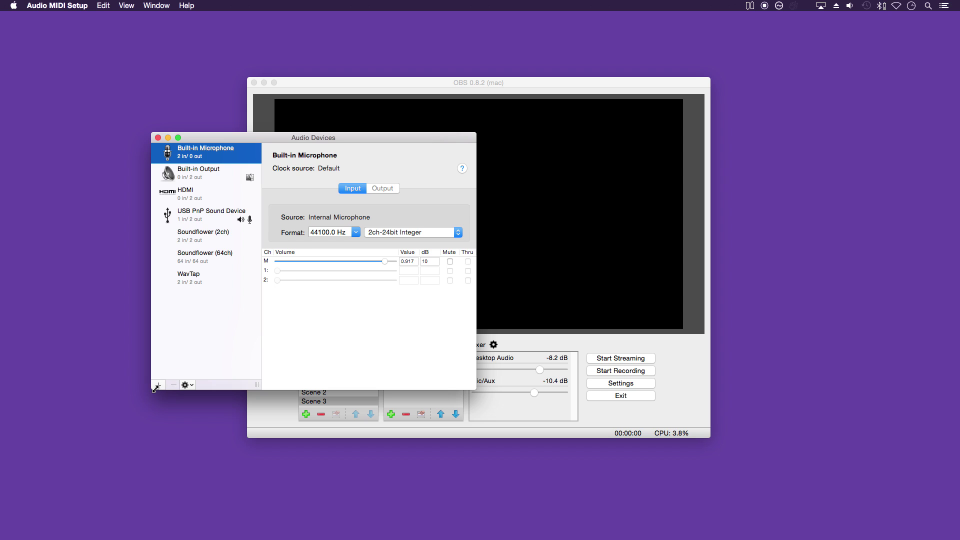
click(159, 385)
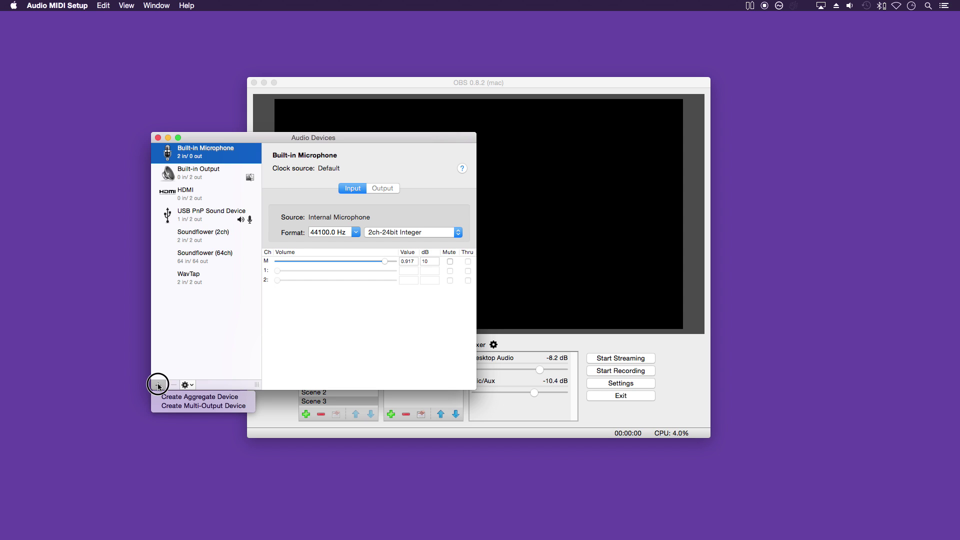
click(158, 385)
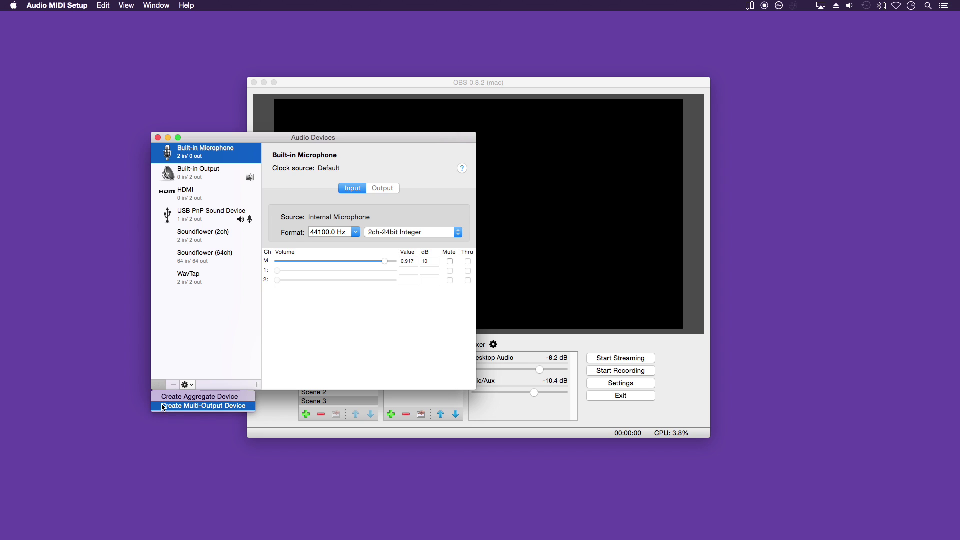
click(163, 406)
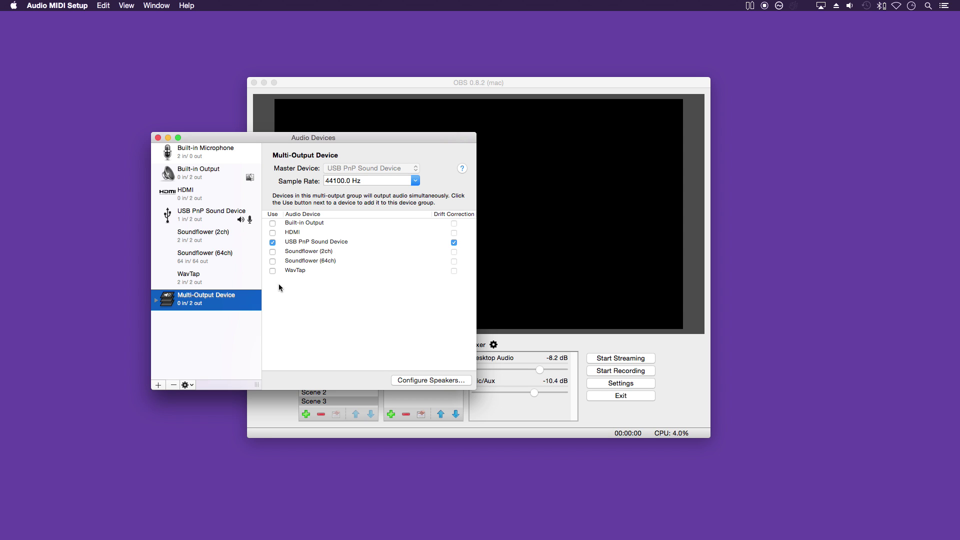
click(272, 272)
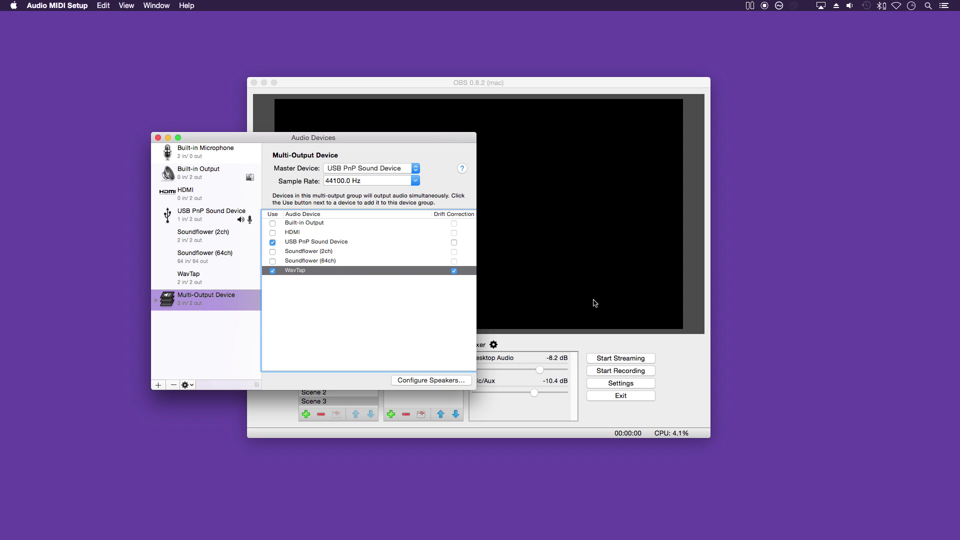
key(super+space)
text(sound)
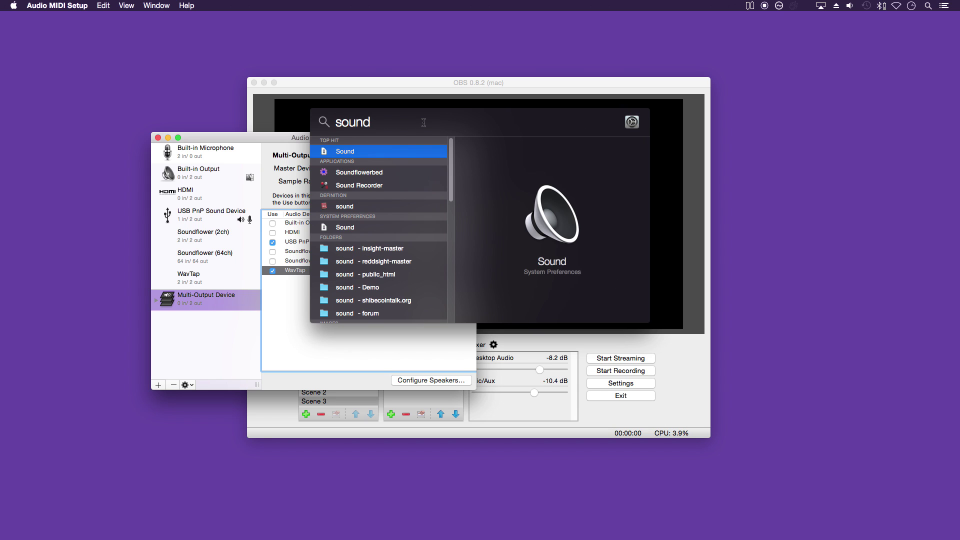
key(Left)
key(Left)
key(Left)
key(Left)
key(Escape)
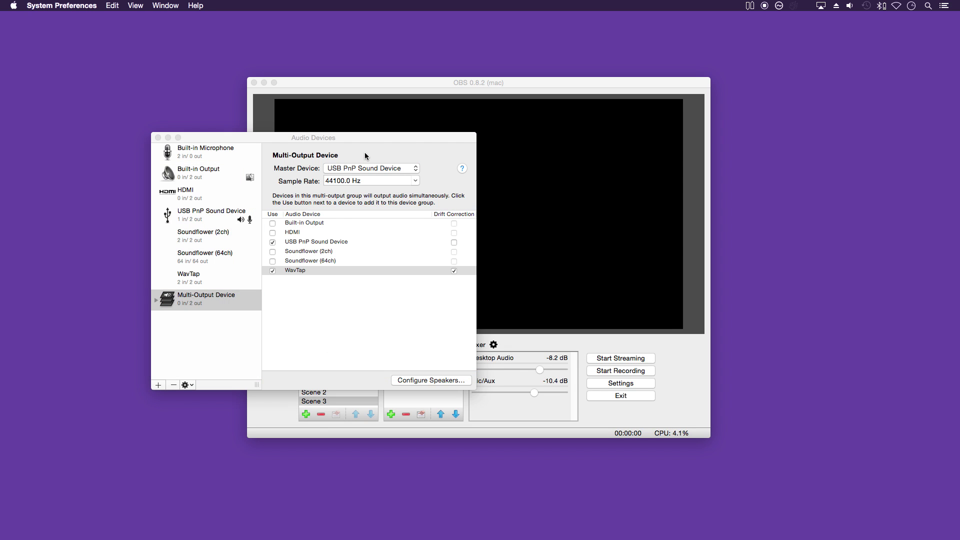
drag(642, 122, 624, 144)
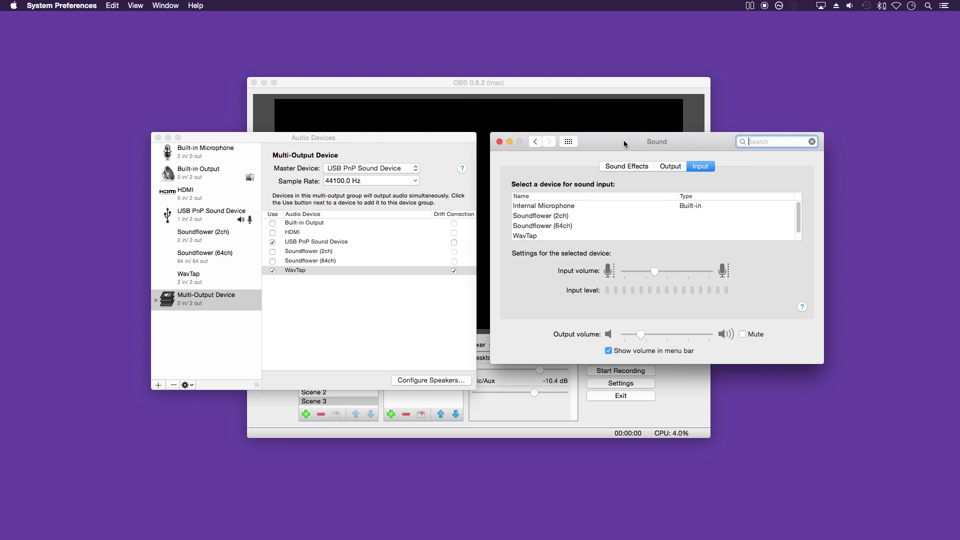
click(235, 297)
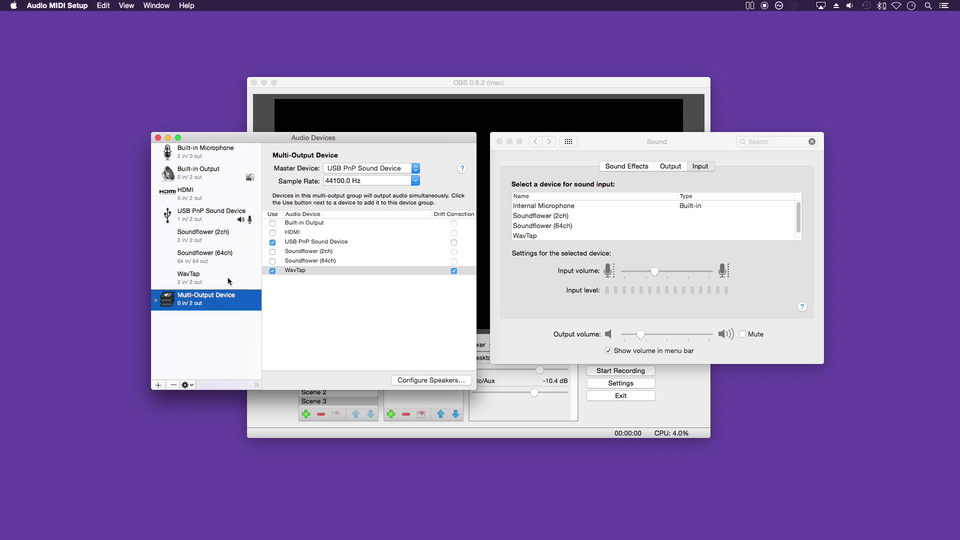
right_click(226, 293)
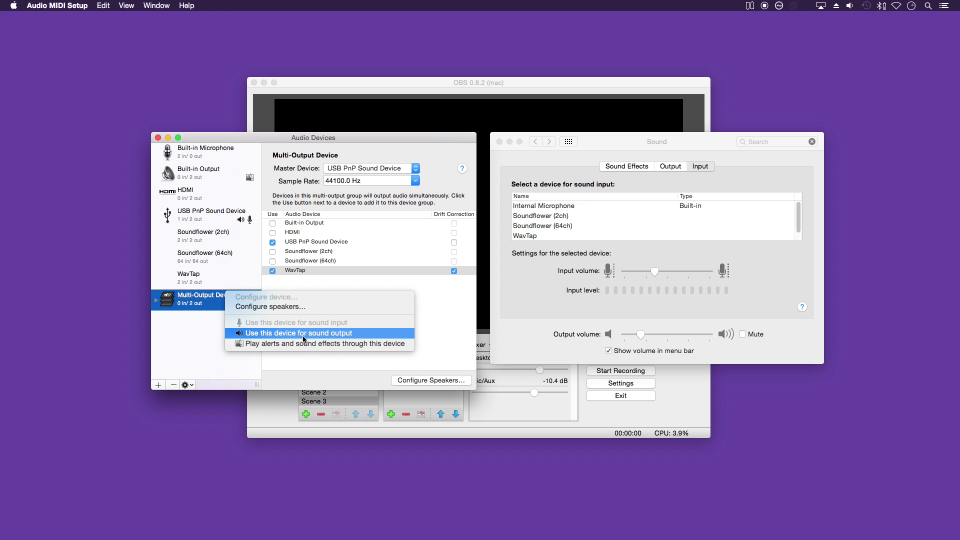
click(304, 333)
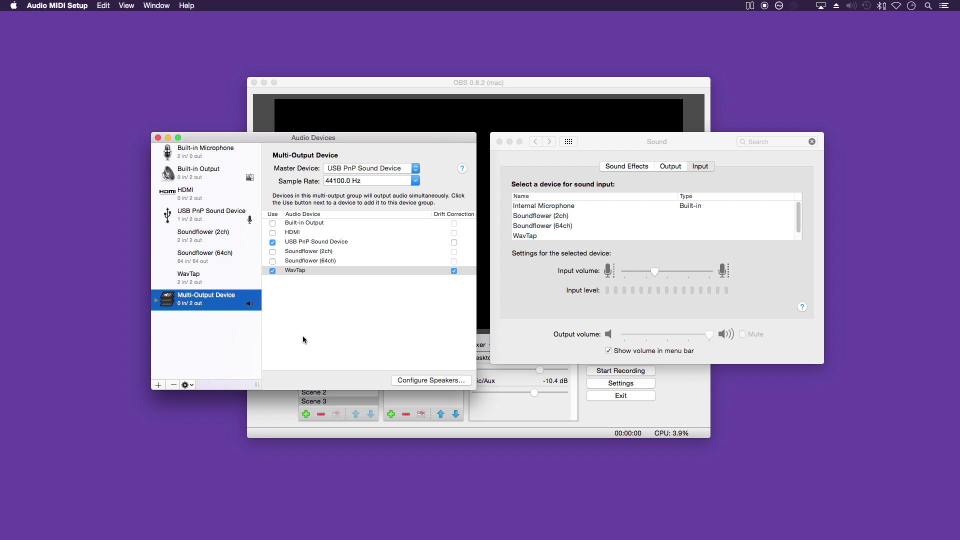
click(673, 166)
click(674, 166)
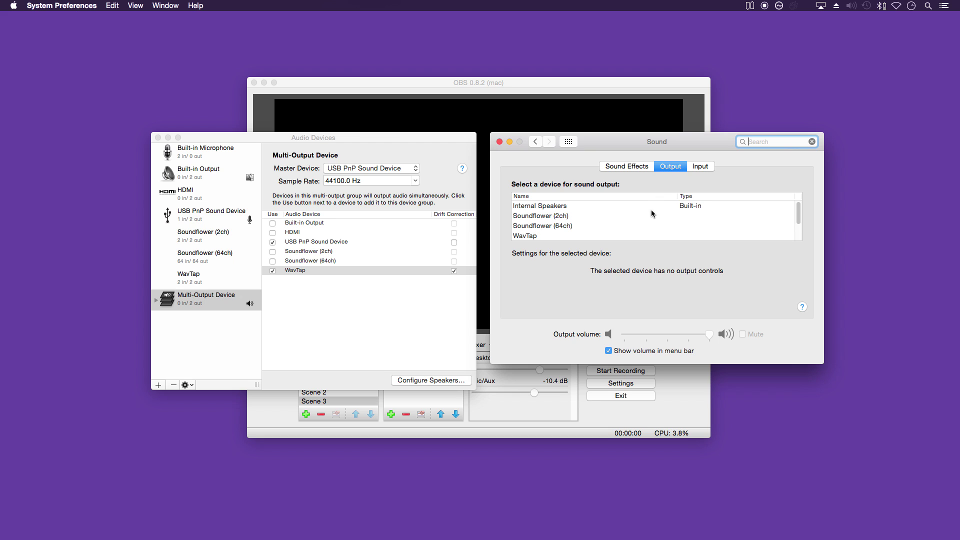
scroll(652, 214, down, 3)
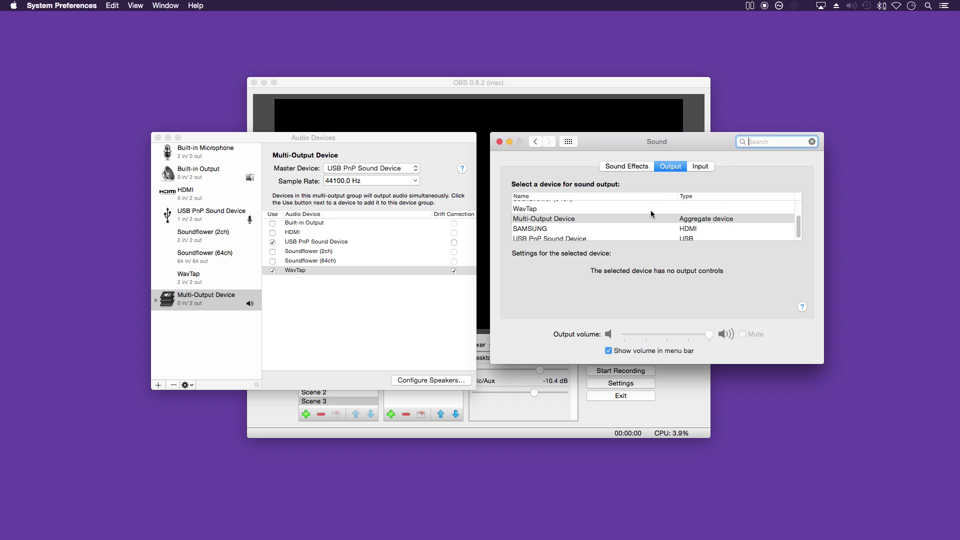
scroll(652, 214, up, 1)
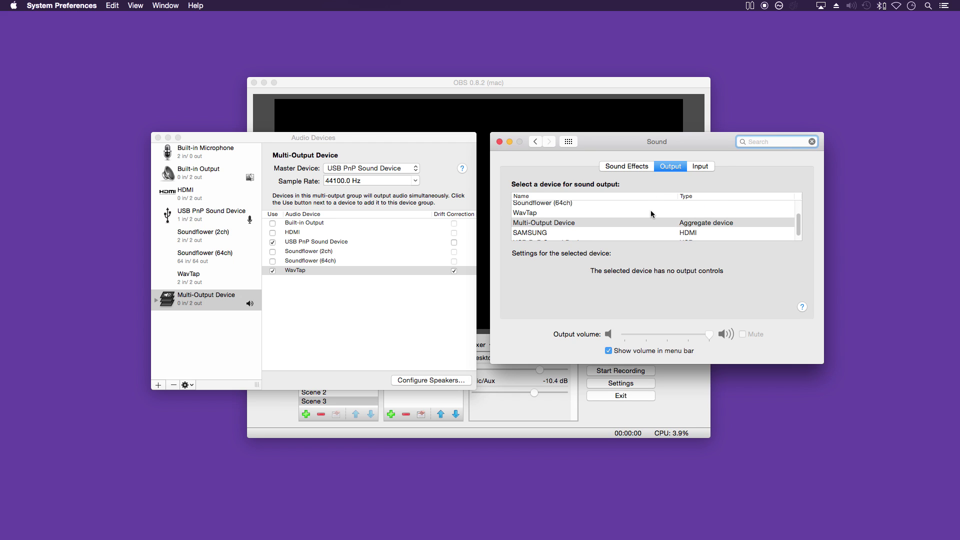
click(699, 168)
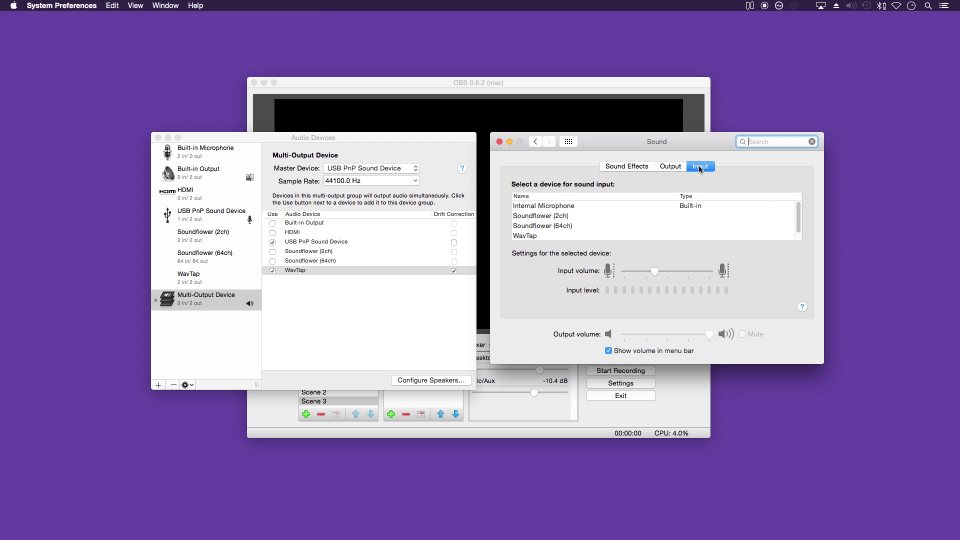
scroll(673, 214, down, 2)
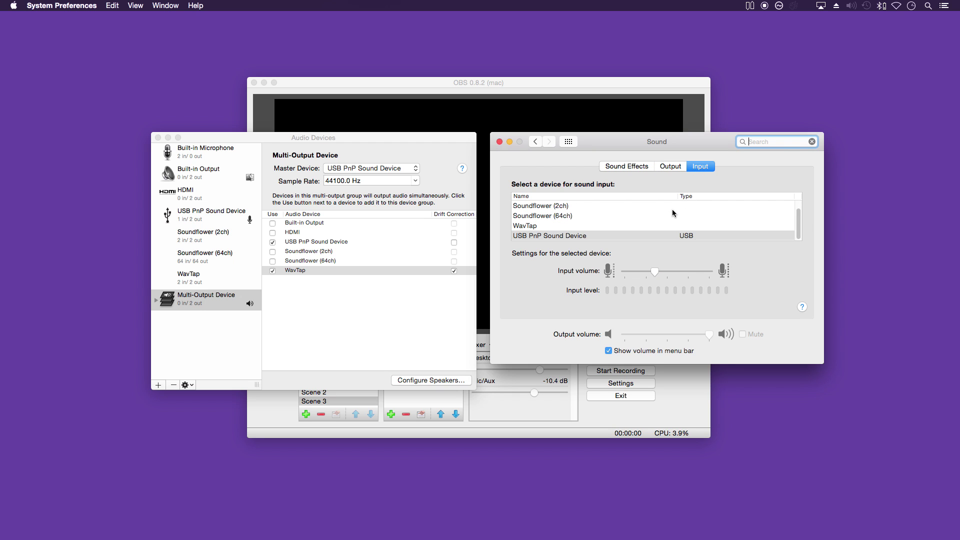
drag(615, 142, 620, 140)
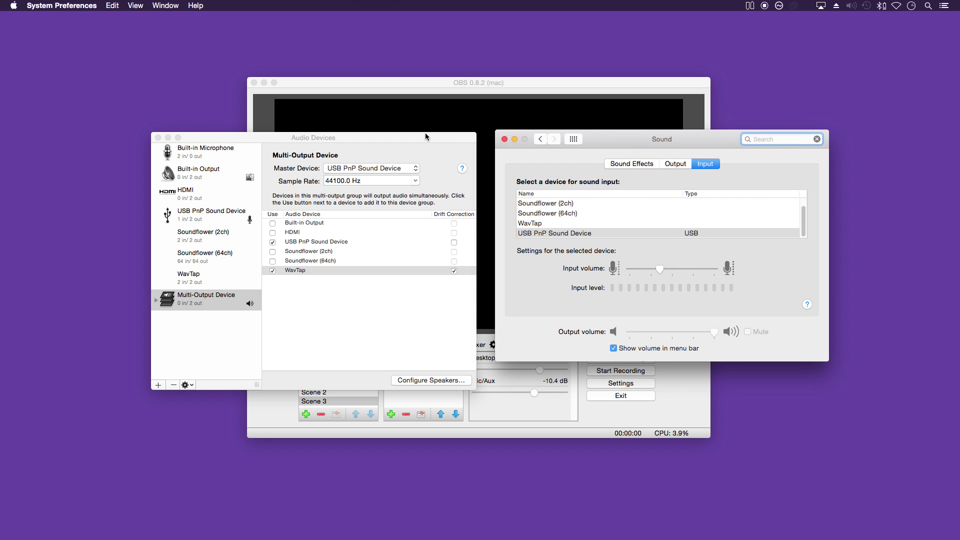
drag(426, 136, 424, 134)
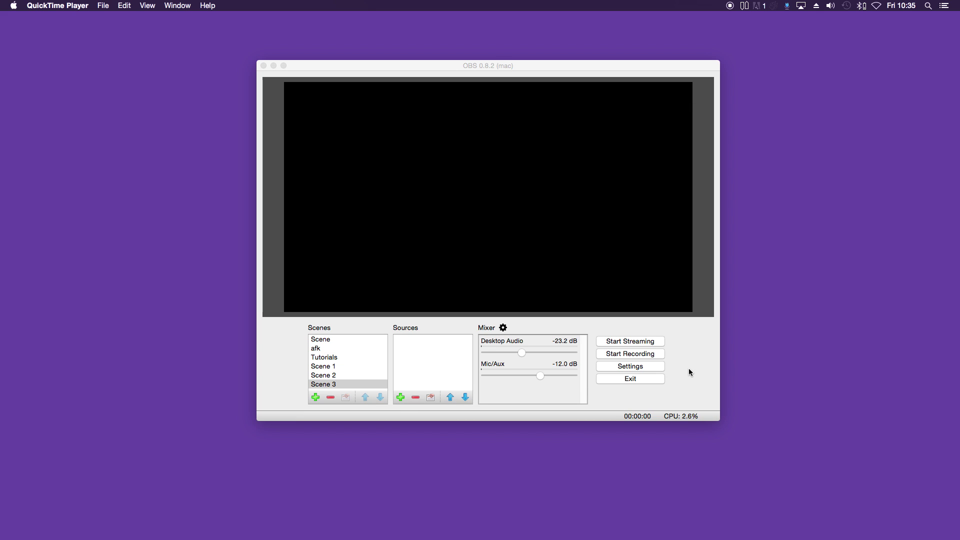
Step: Open OBS Settings on the General page
click(654, 369)
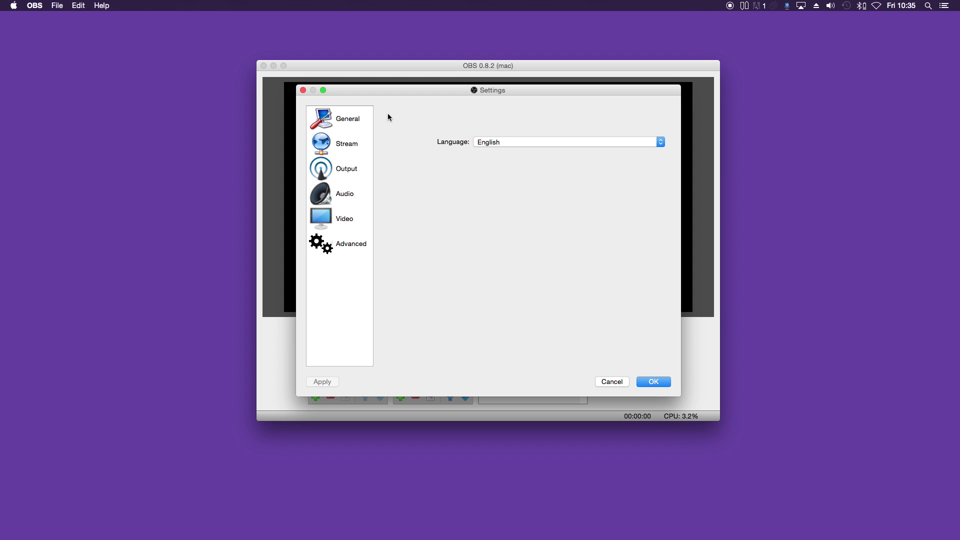
click(364, 120)
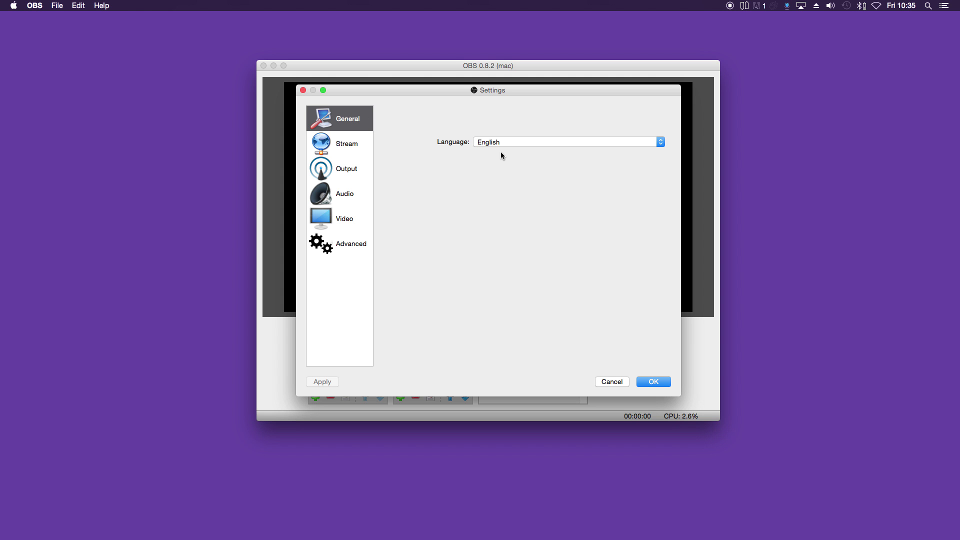
Step: On the Stream page, keep Streaming Services, Twitch and EU: London, UK, then select the old stream key
click(336, 146)
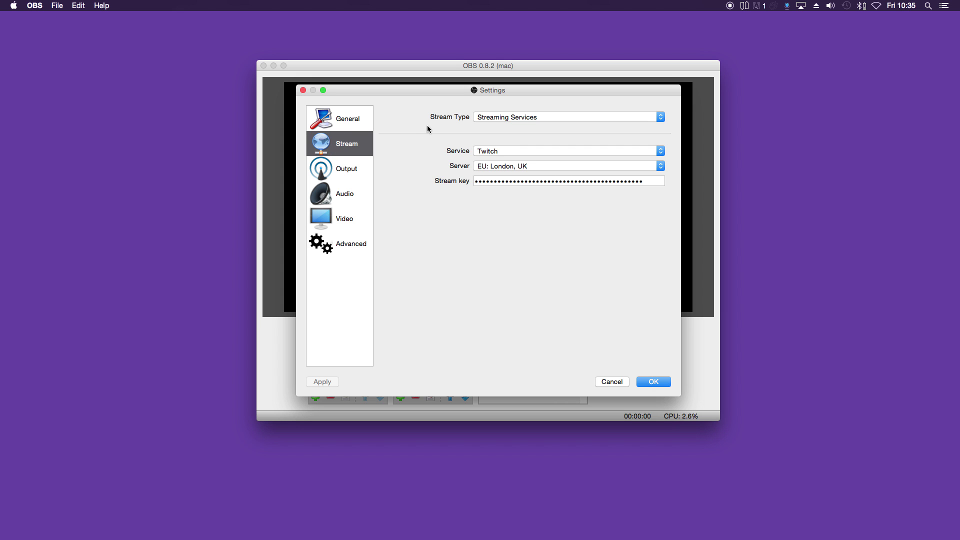
click(516, 120)
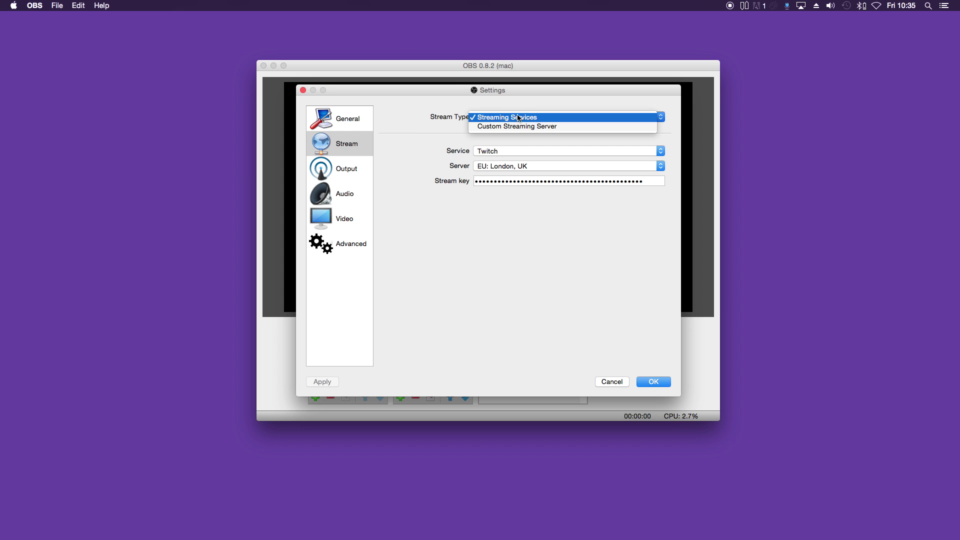
click(518, 120)
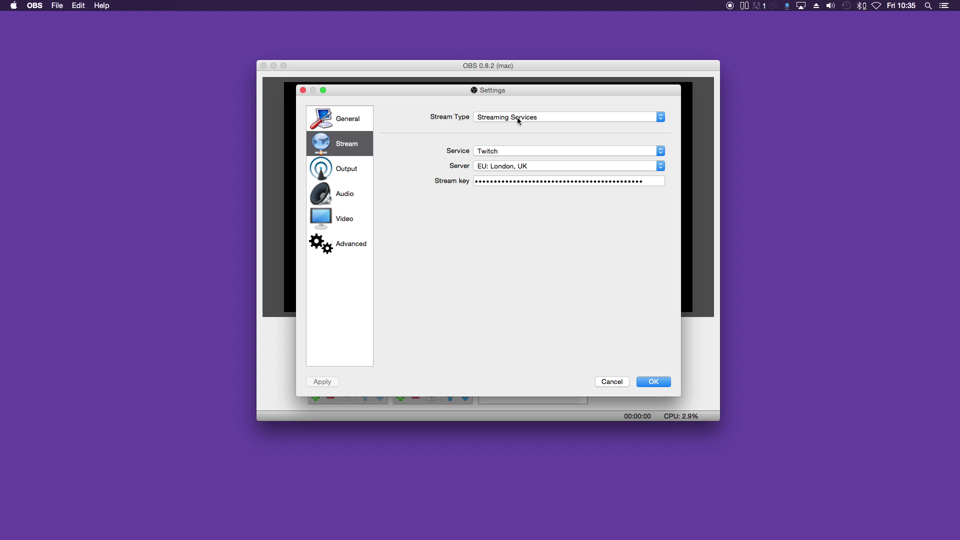
click(537, 155)
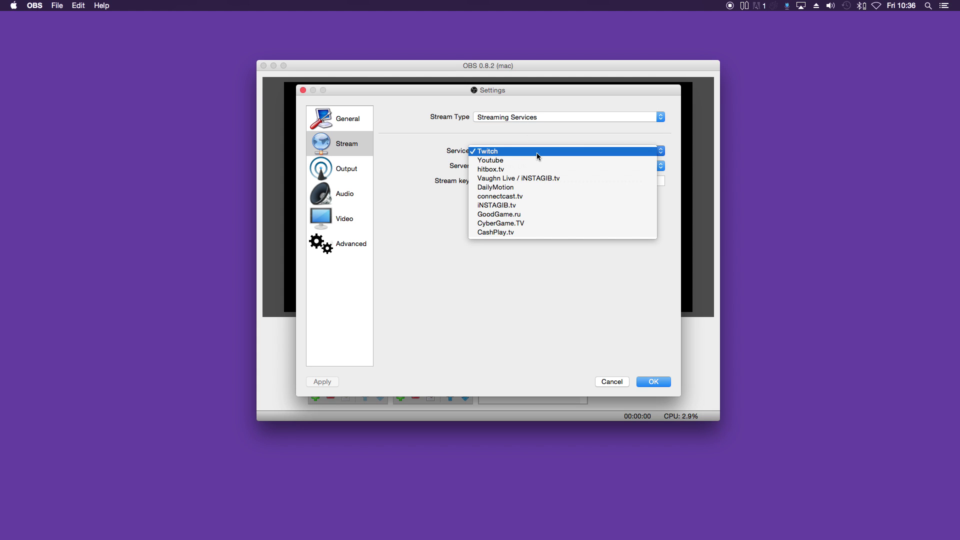
click(536, 152)
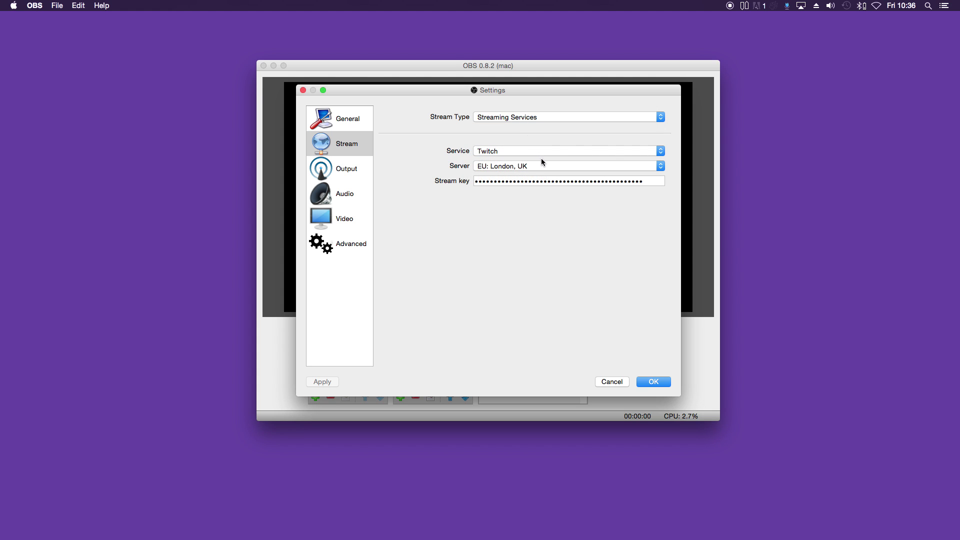
click(546, 167)
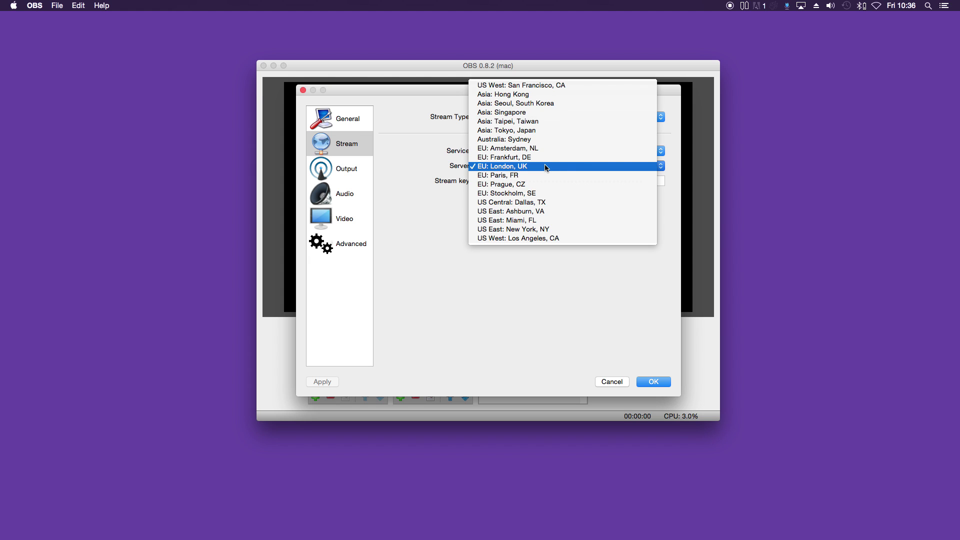
click(413, 165)
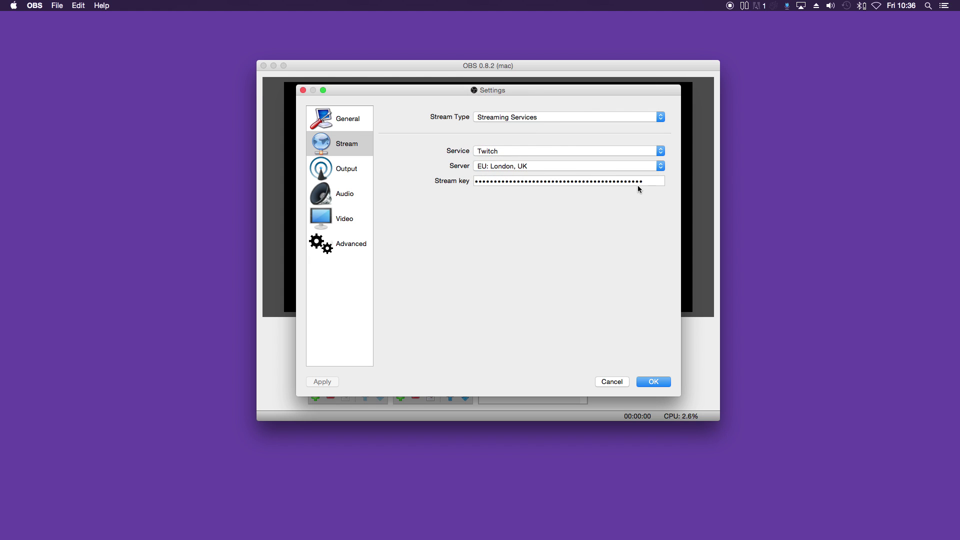
drag(643, 182, 402, 171)
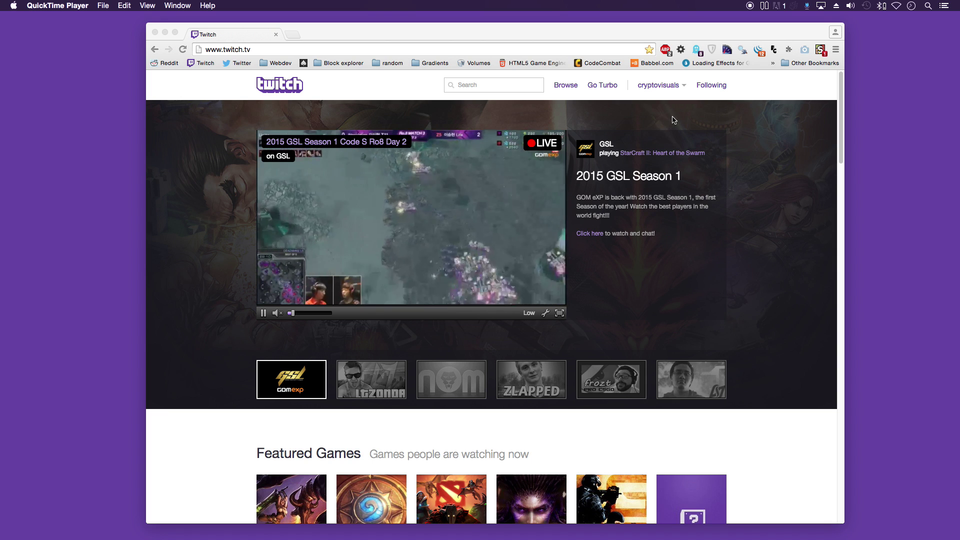
Step: In Chrome, go from the Twitch account menu to the Dashboard's Stream Key tab
click(683, 86)
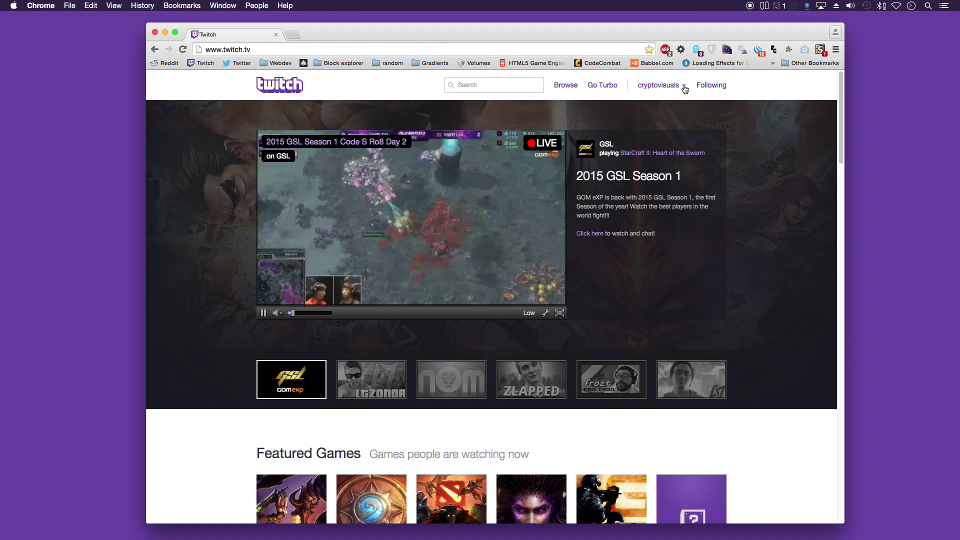
click(684, 87)
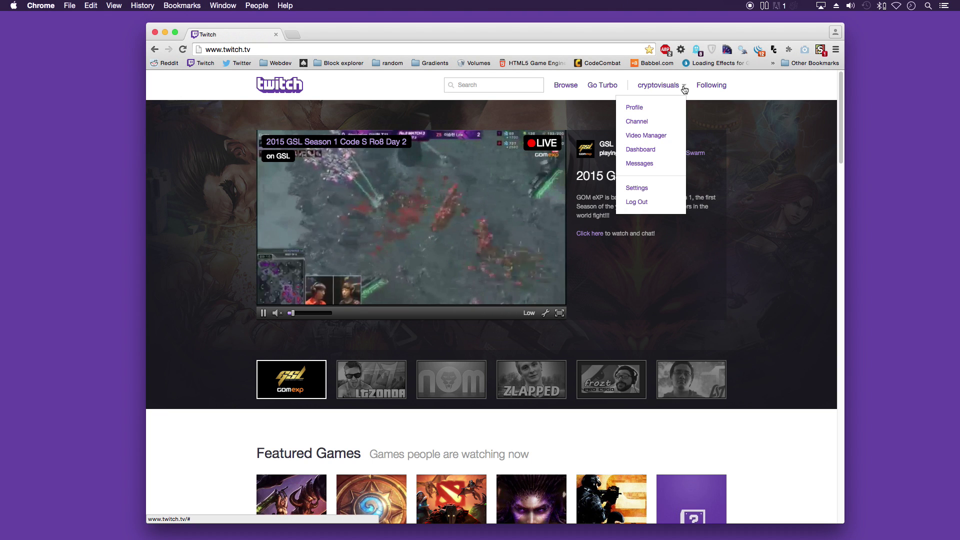
click(665, 150)
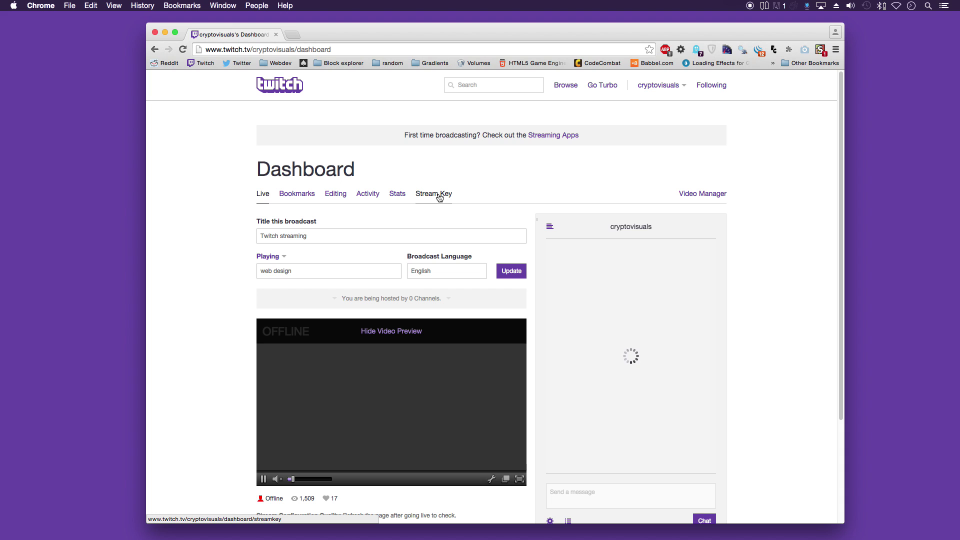
click(439, 196)
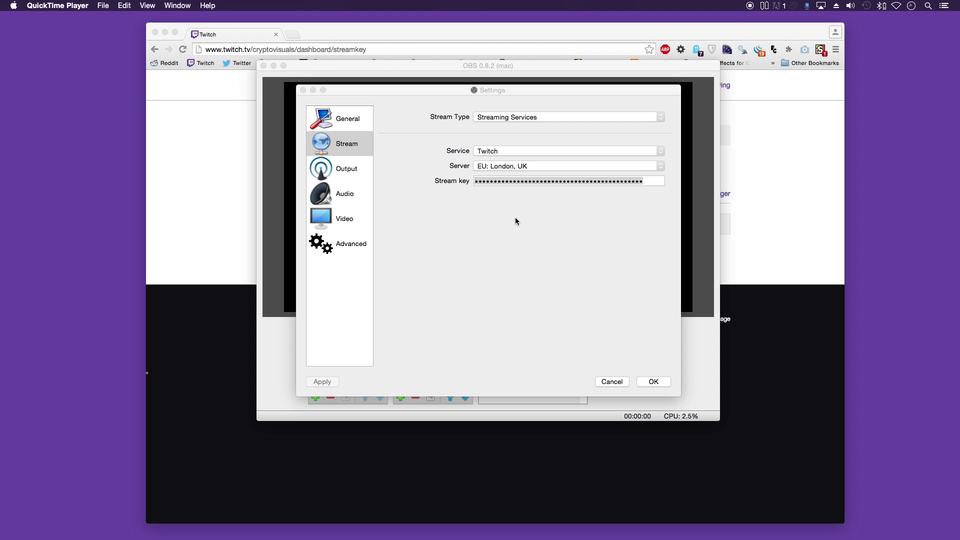
Step: On the Output page, confirm Simple mode, video bitrate 3000, audio bitrate 192 and retry delay 2
click(352, 174)
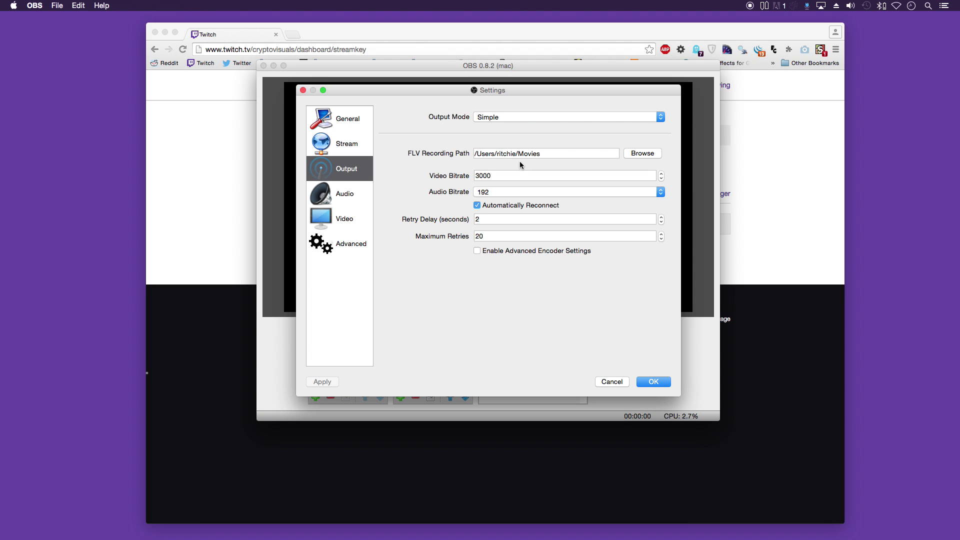
click(521, 118)
click(521, 118)
drag(565, 153, 474, 152)
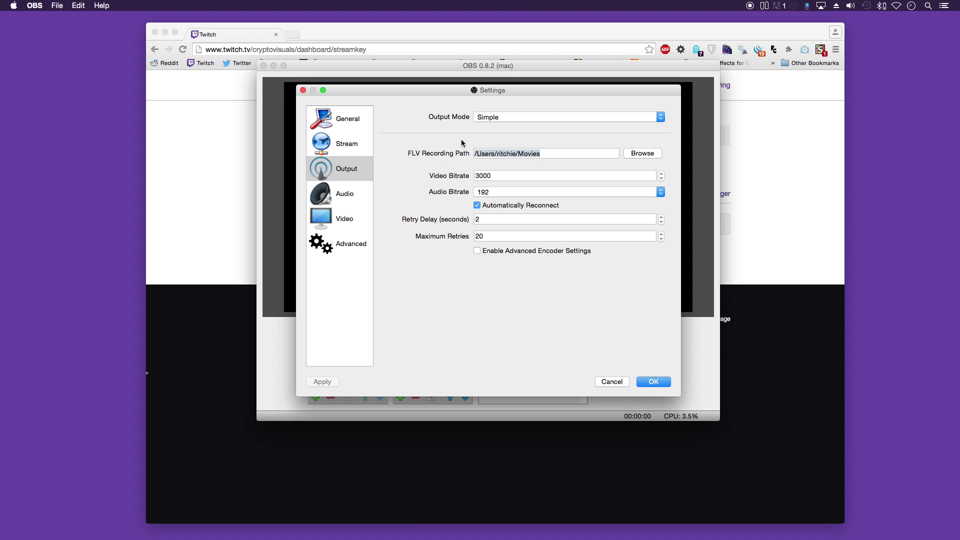
click(507, 175)
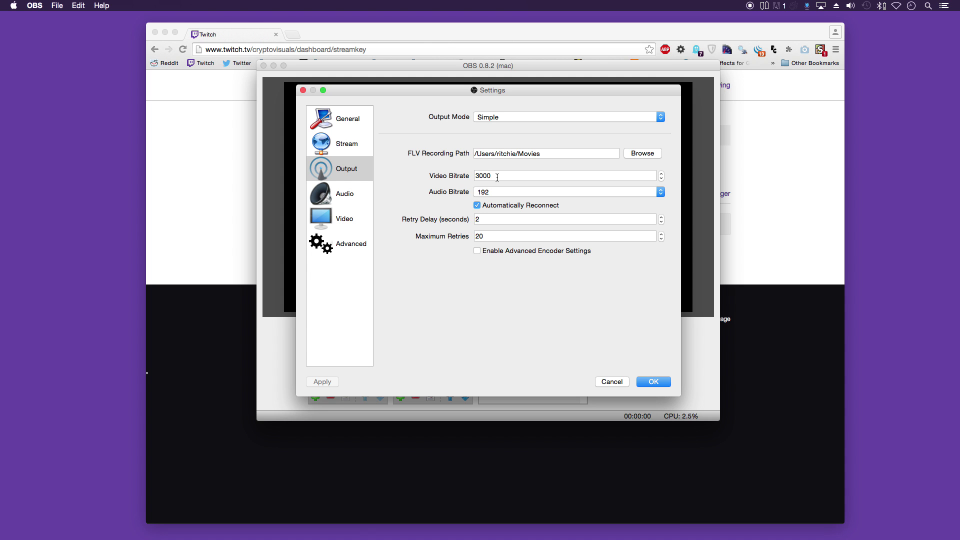
click(548, 192)
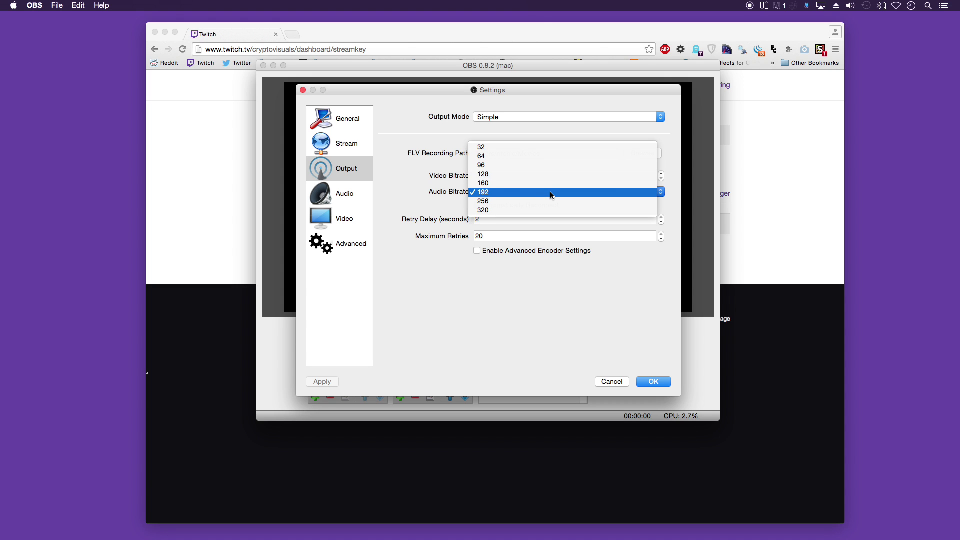
click(550, 191)
click(550, 191)
click(550, 191)
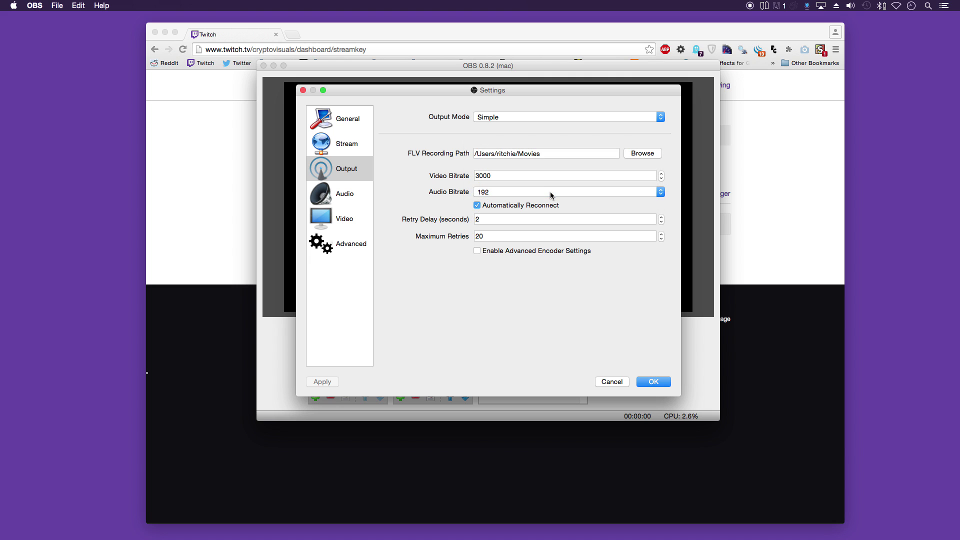
click(509, 217)
Step: On the Audio page, keep 44.1khz, WavTap as desktop audio and USB PnP Sound Device as mic
click(341, 196)
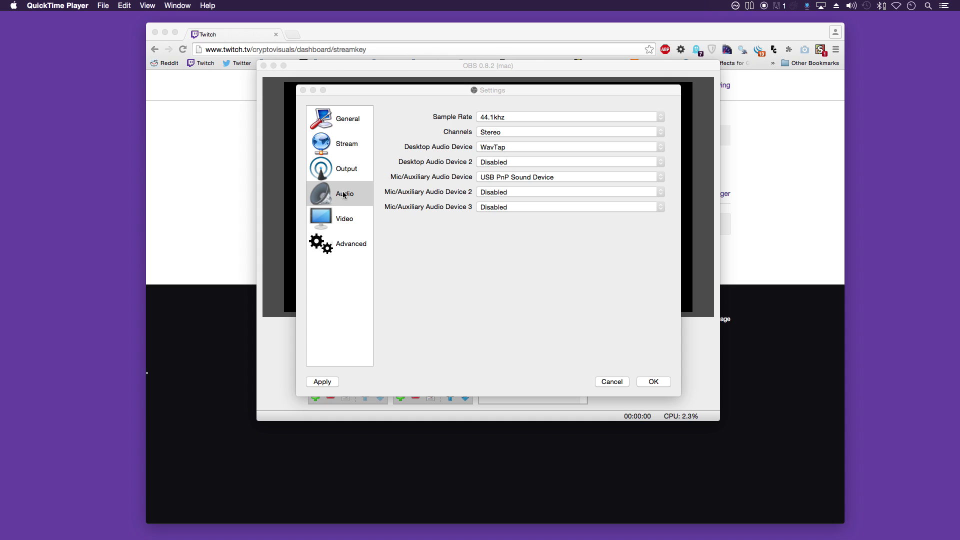
click(538, 120)
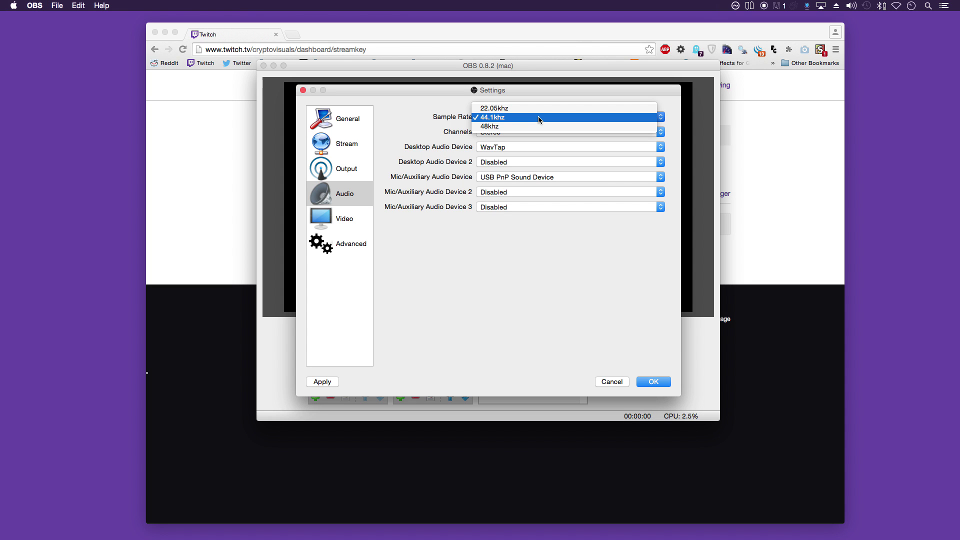
click(538, 118)
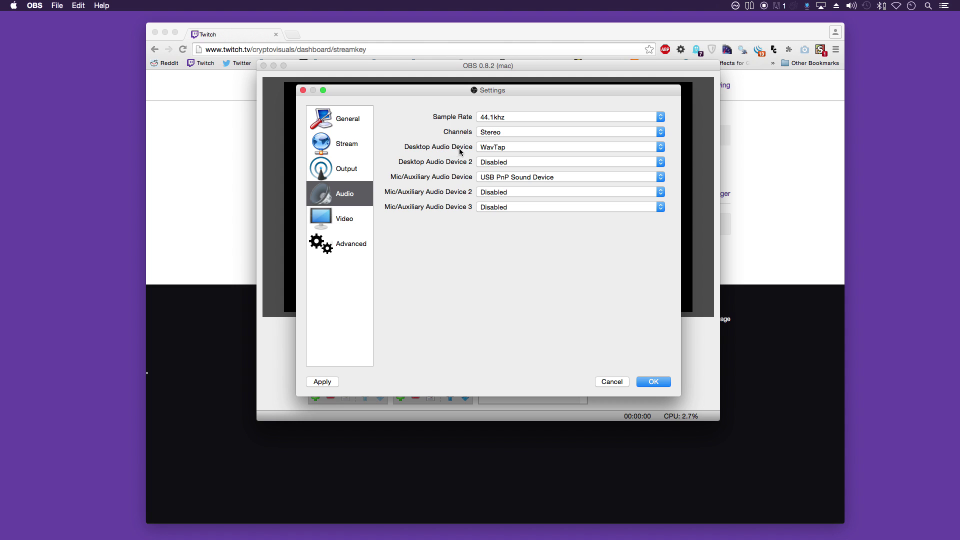
click(546, 148)
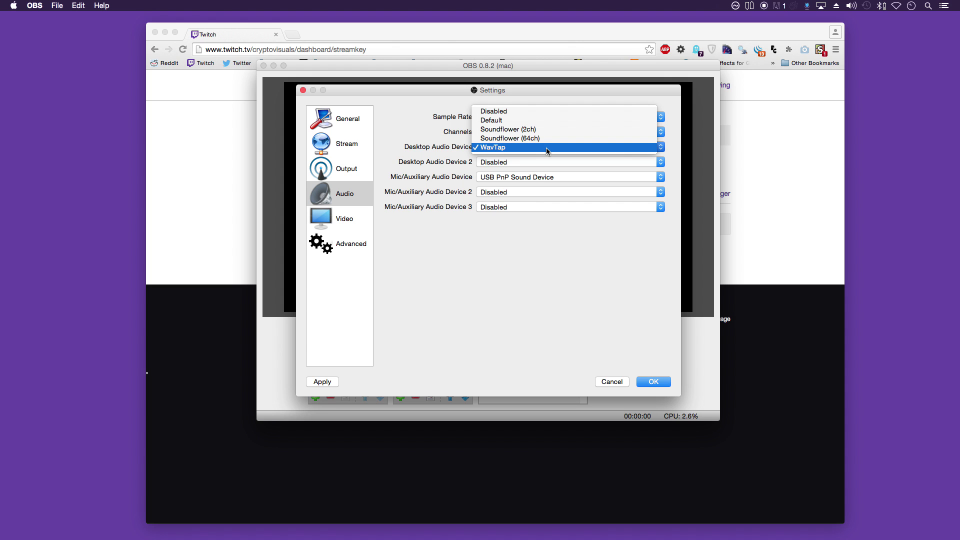
click(546, 148)
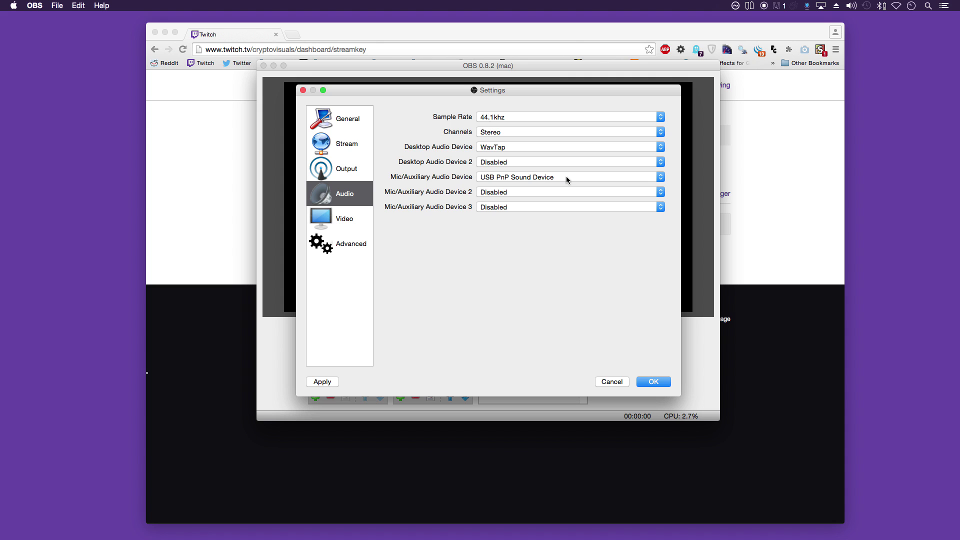
click(566, 178)
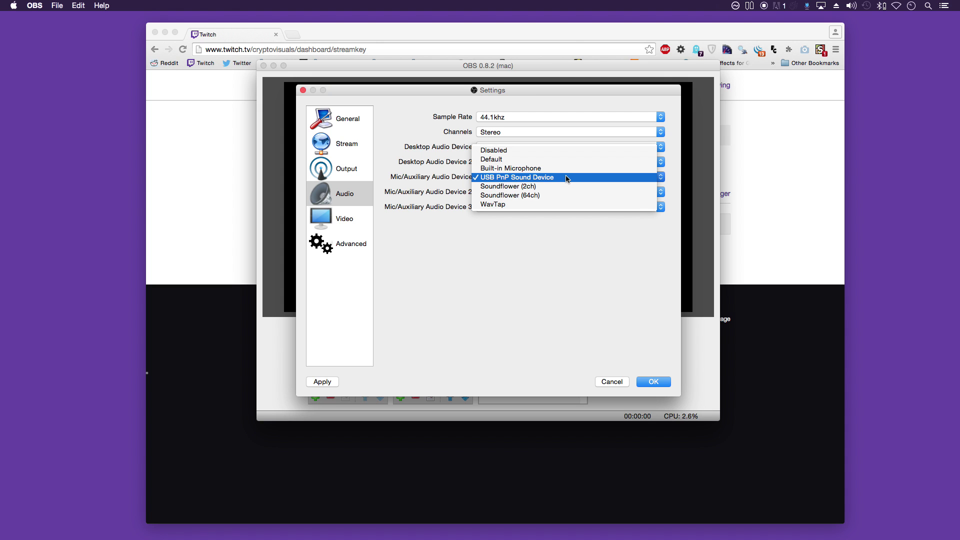
click(566, 178)
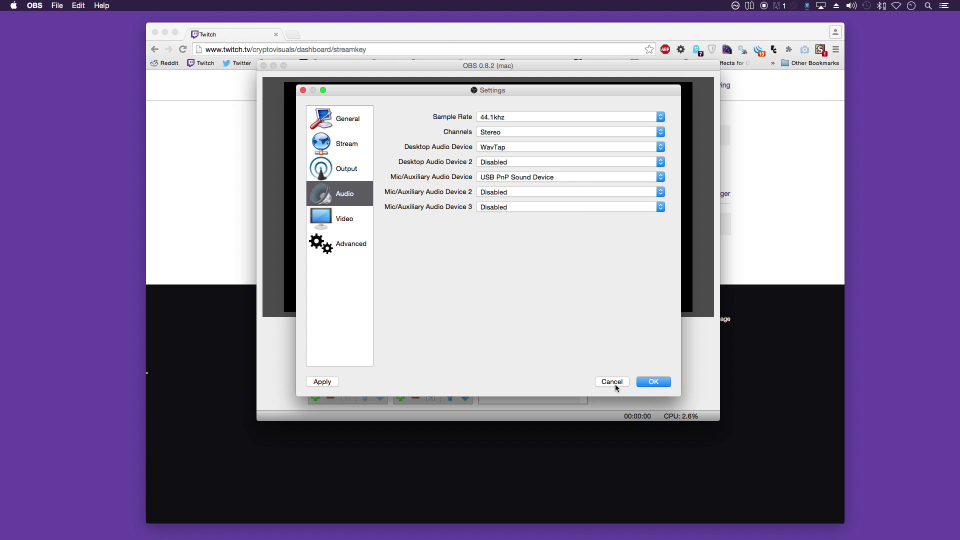
click(343, 217)
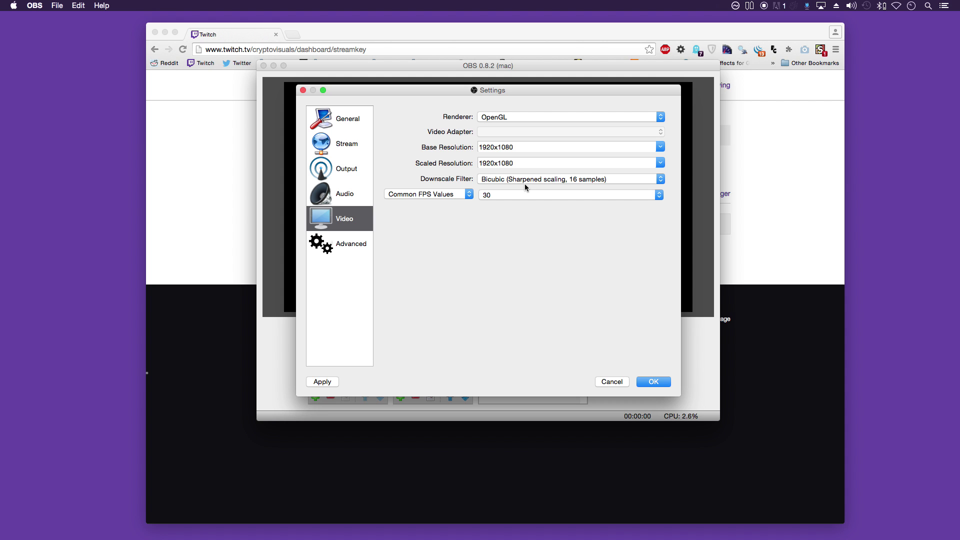
Step: Keep the video frame rate at the common FPS value of 30
click(463, 198)
click(463, 196)
click(659, 196)
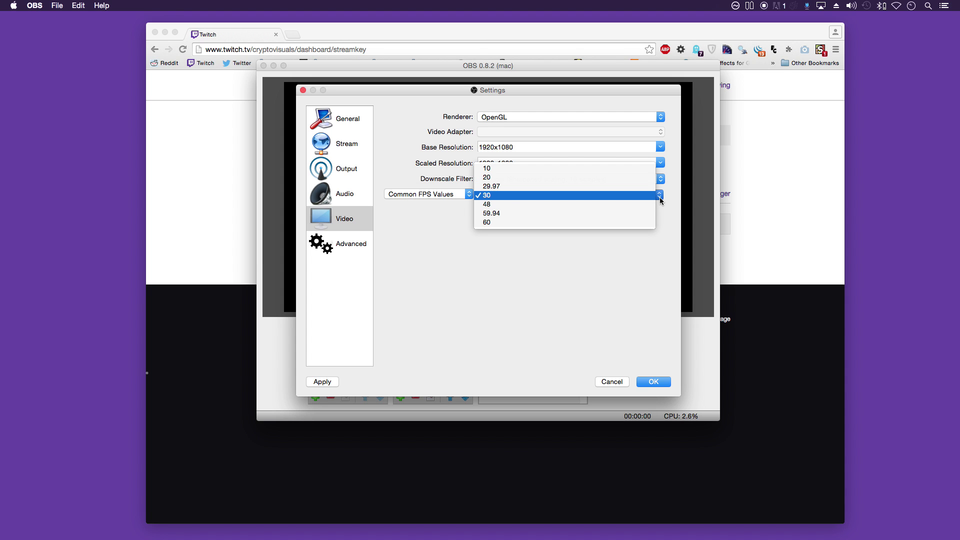
click(456, 234)
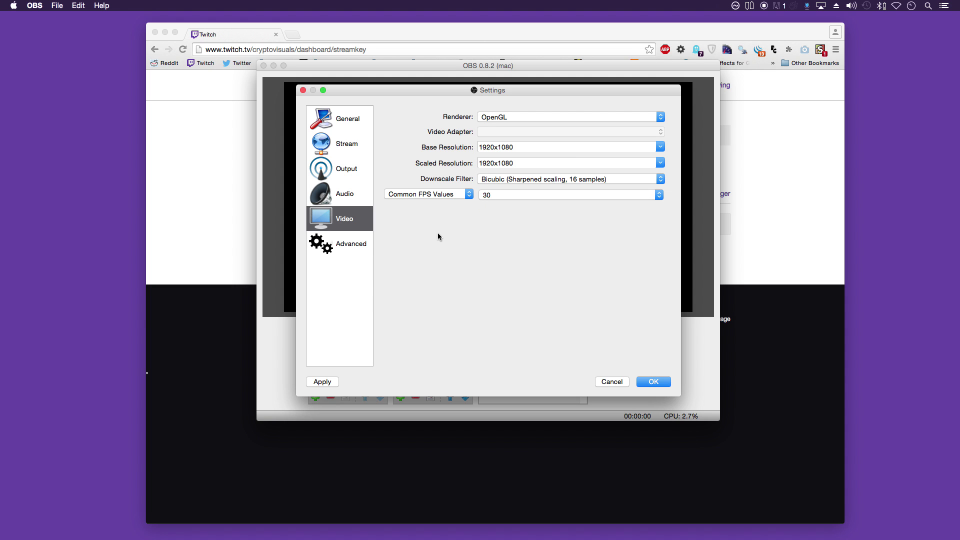
Step: In Output settings, select the 3000 video bitrate value
click(348, 172)
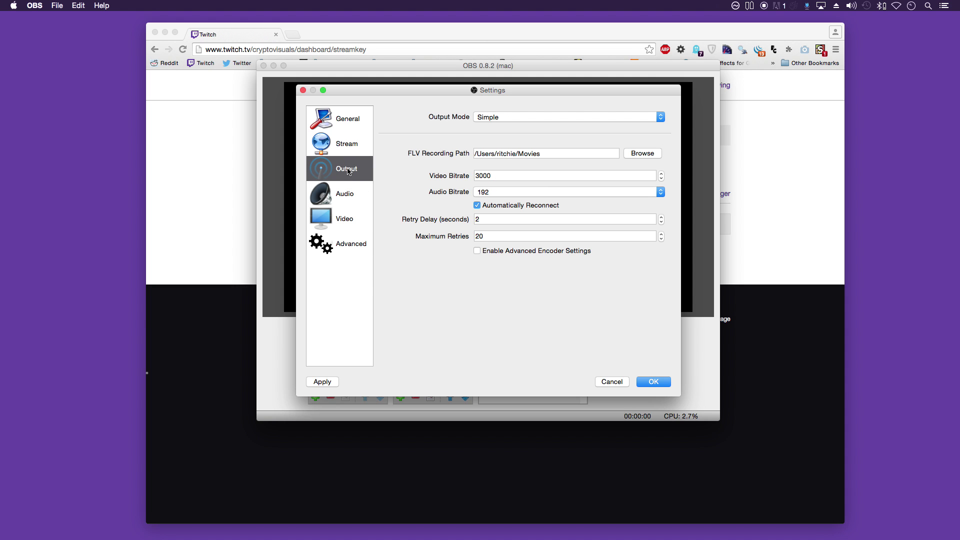
click(514, 177)
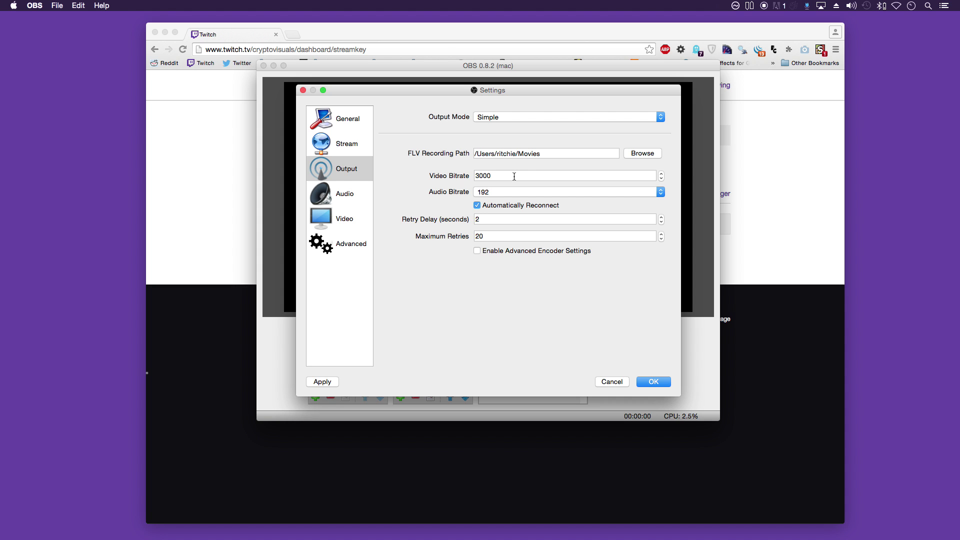
drag(488, 175, 467, 176)
Step: Leave Advanced audio buffering time at 1000, then apply the settings and close with OK
click(347, 244)
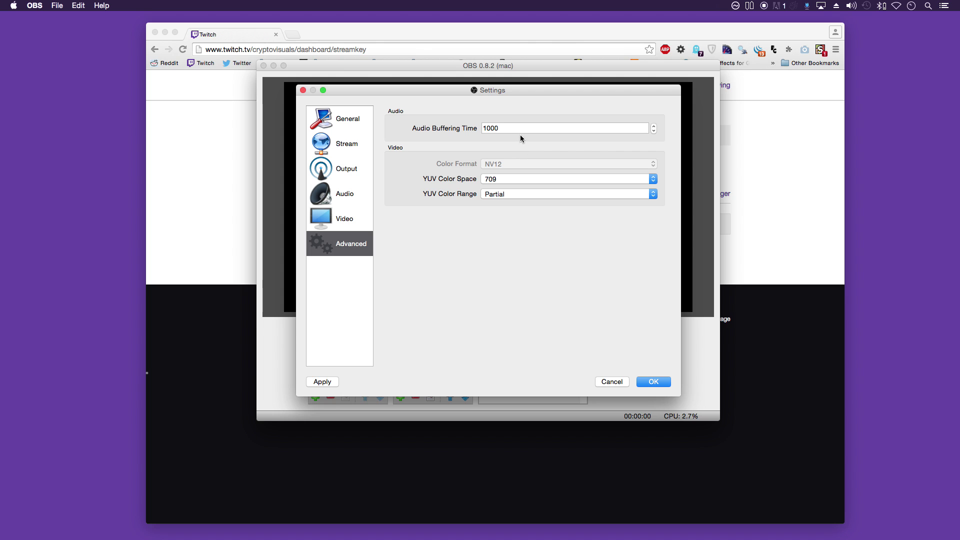
drag(519, 129, 455, 127)
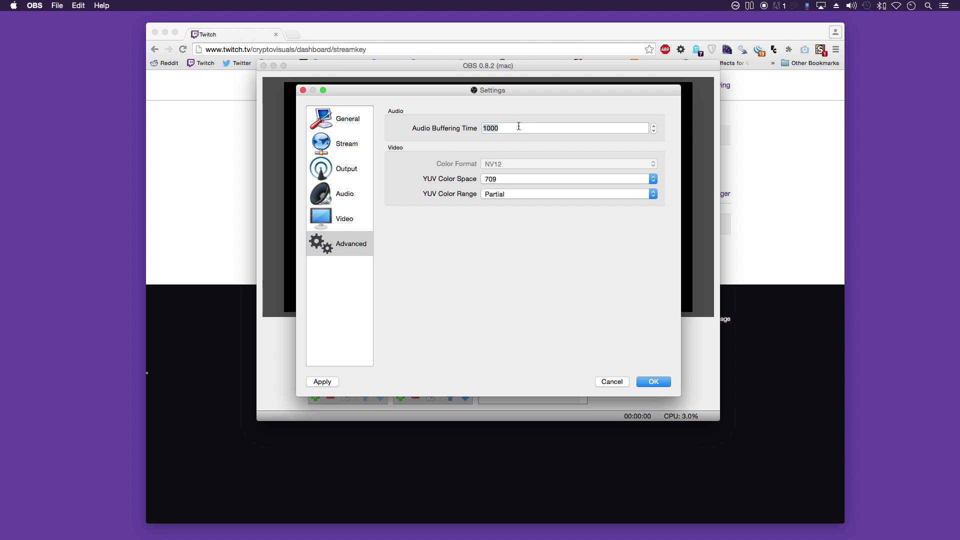
click(529, 158)
click(323, 381)
click(662, 381)
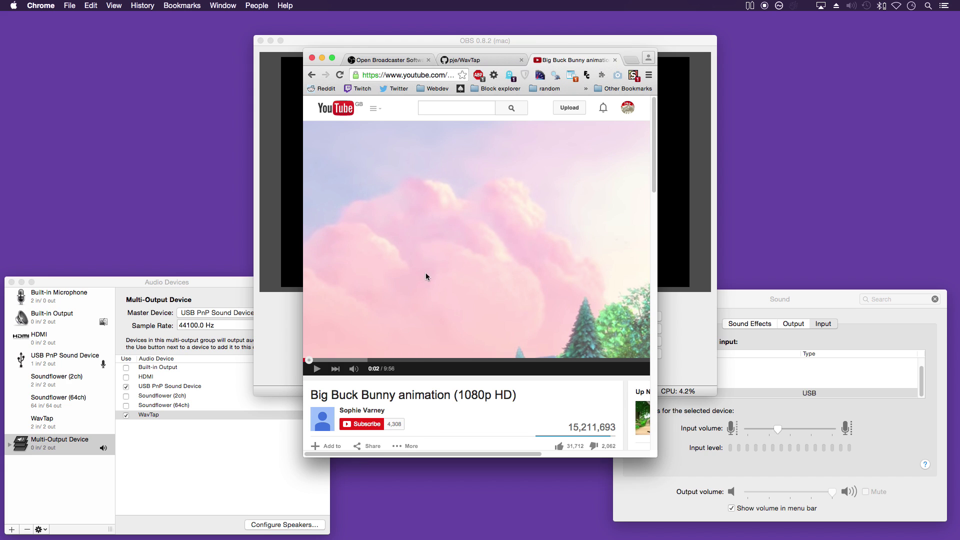
Step: Play Big Buck Bunny, lower its YouTube volume, and set OBS Desktop Audio to about -23.2 dB
click(406, 301)
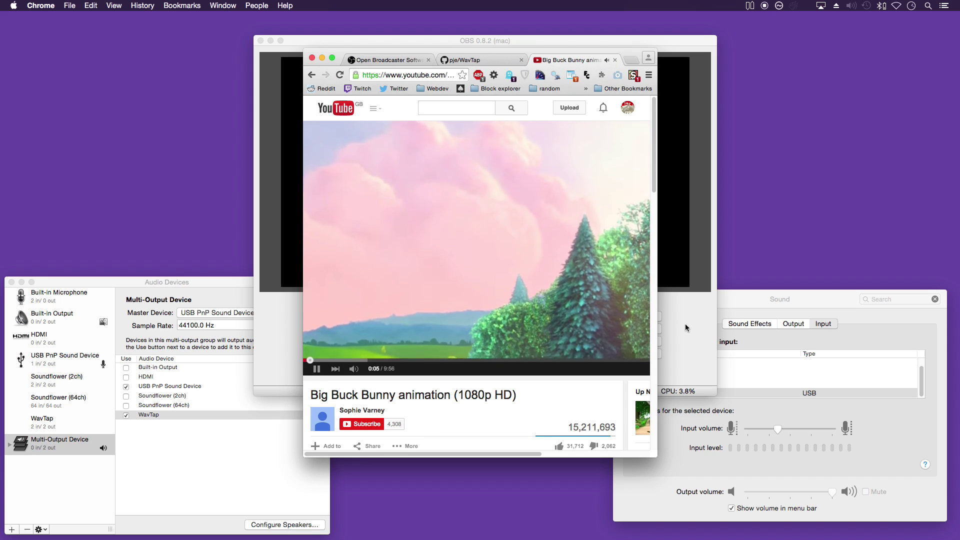
drag(510, 51, 787, 32)
click(500, 345)
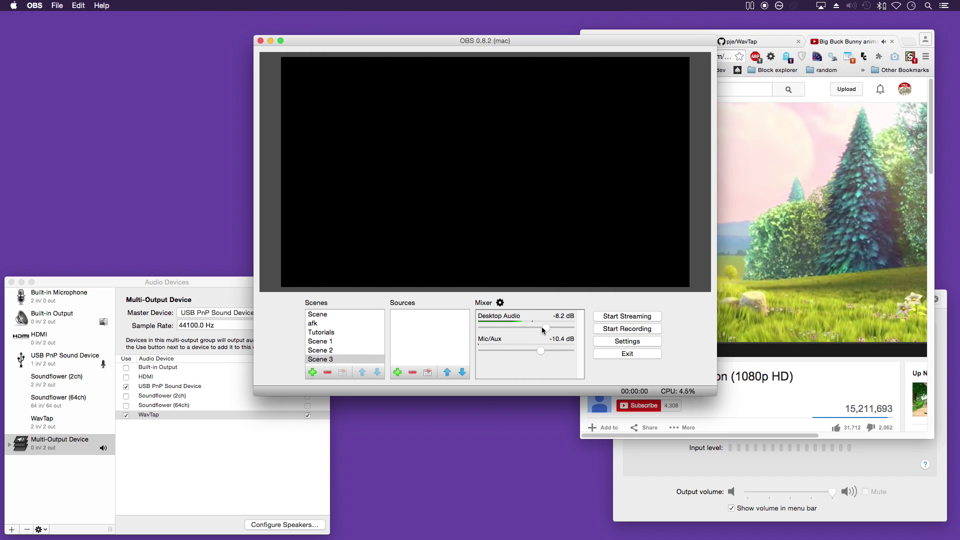
drag(543, 330, 514, 329)
click(895, 349)
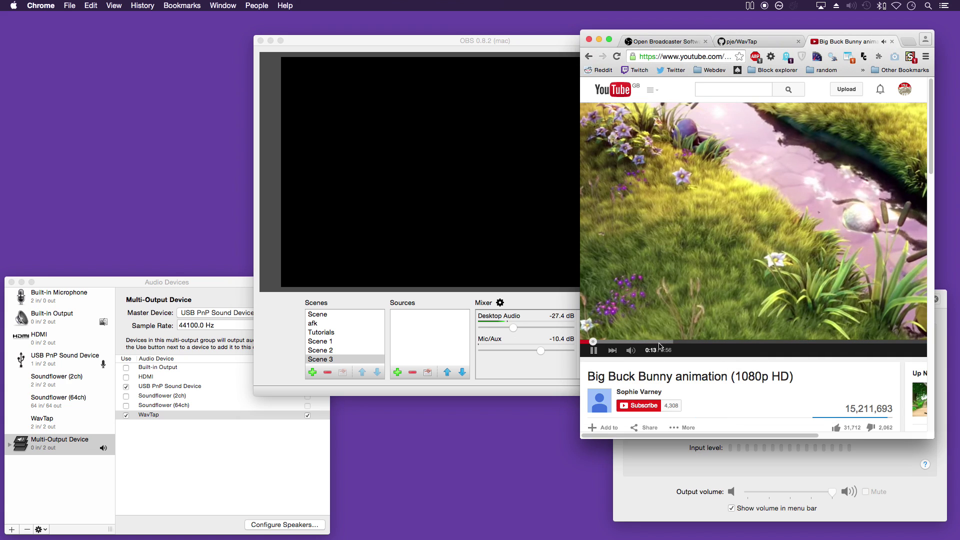
click(653, 351)
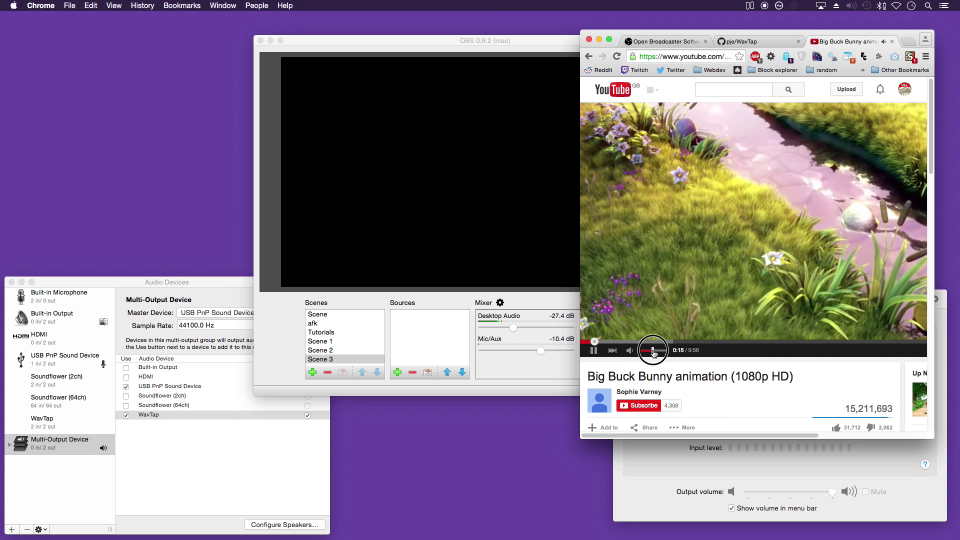
drag(514, 329, 519, 329)
Step: Try WavTap as the sound input, then switch back to USB PnP Sound Device
click(675, 456)
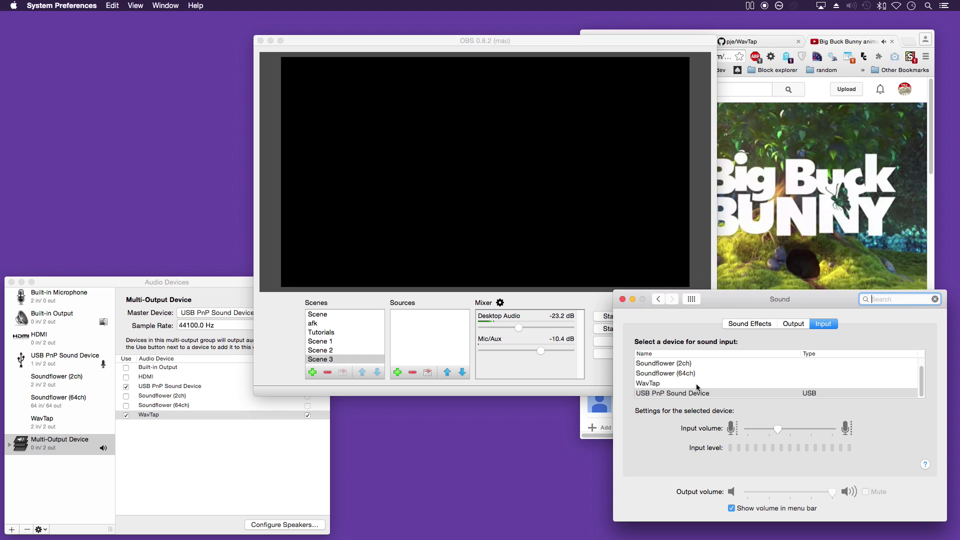
click(697, 385)
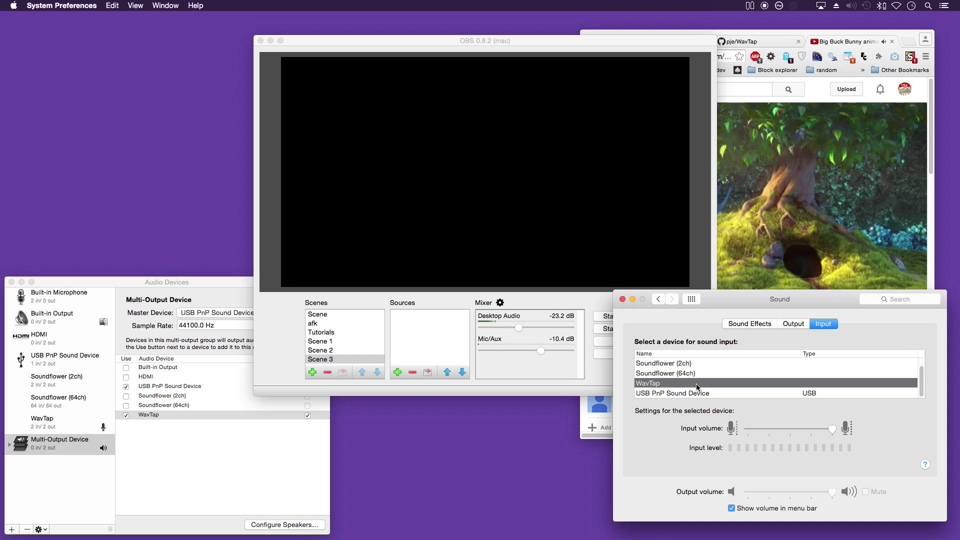
click(696, 394)
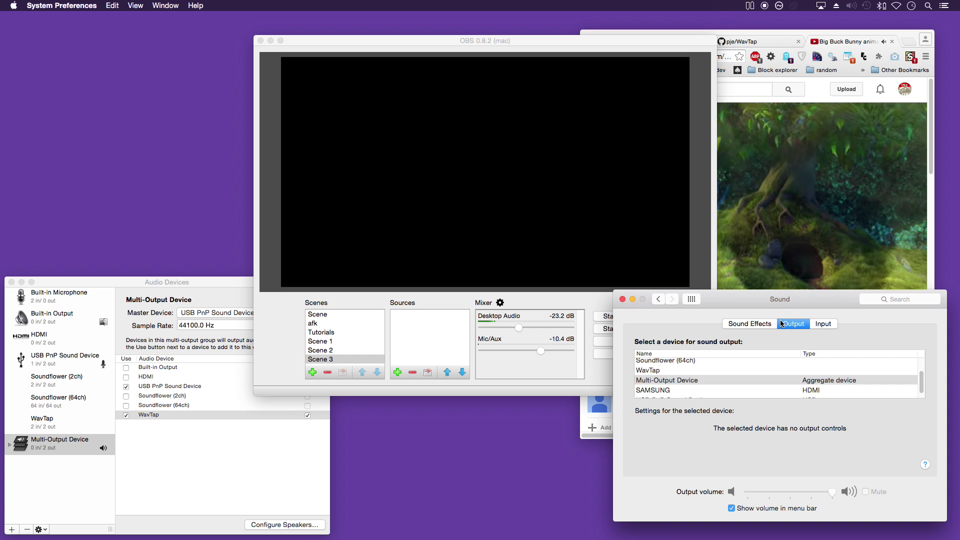
Step: Set Multi-Output Device as the sound output, then close the Sound settings
click(782, 323)
scroll(706, 384, down, 1)
scroll(702, 384, up, 1)
click(698, 379)
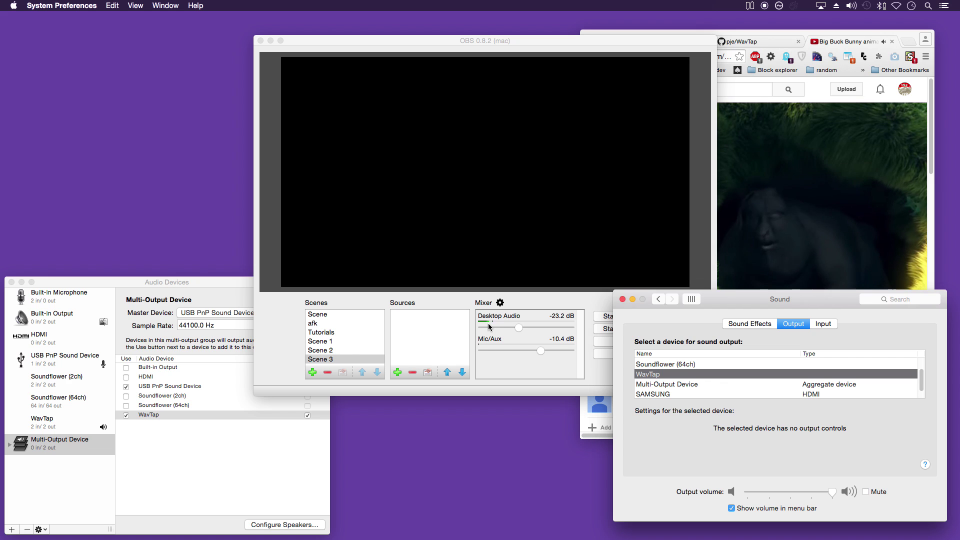
scroll(679, 378, down, 1)
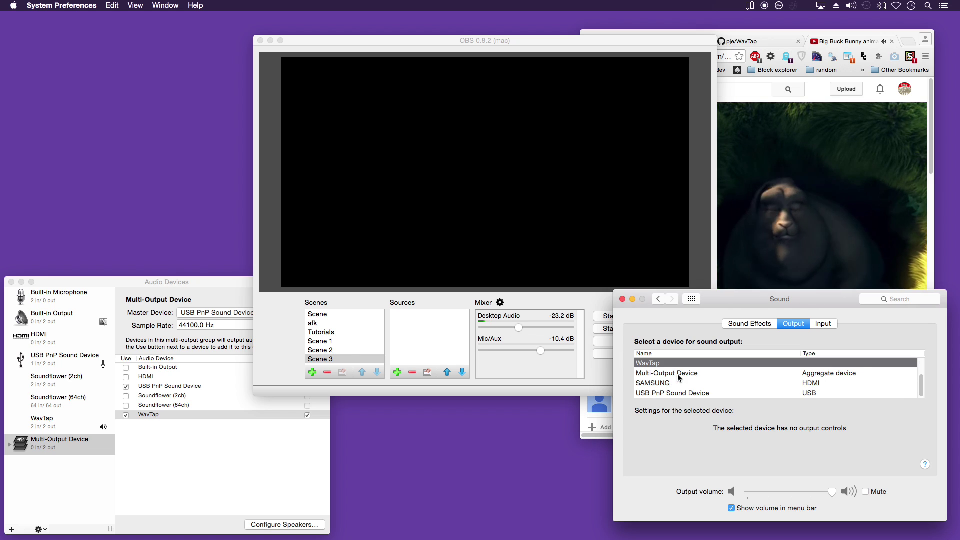
click(678, 375)
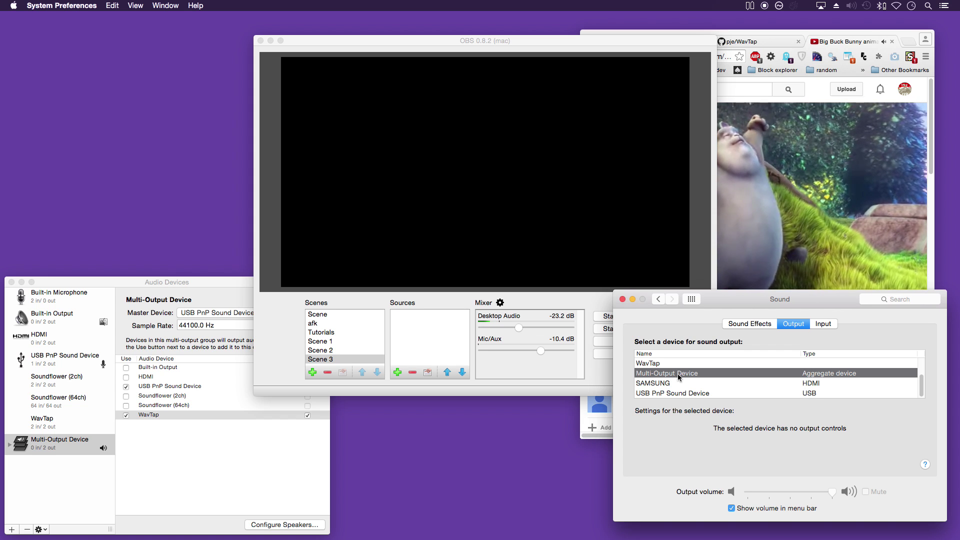
click(824, 324)
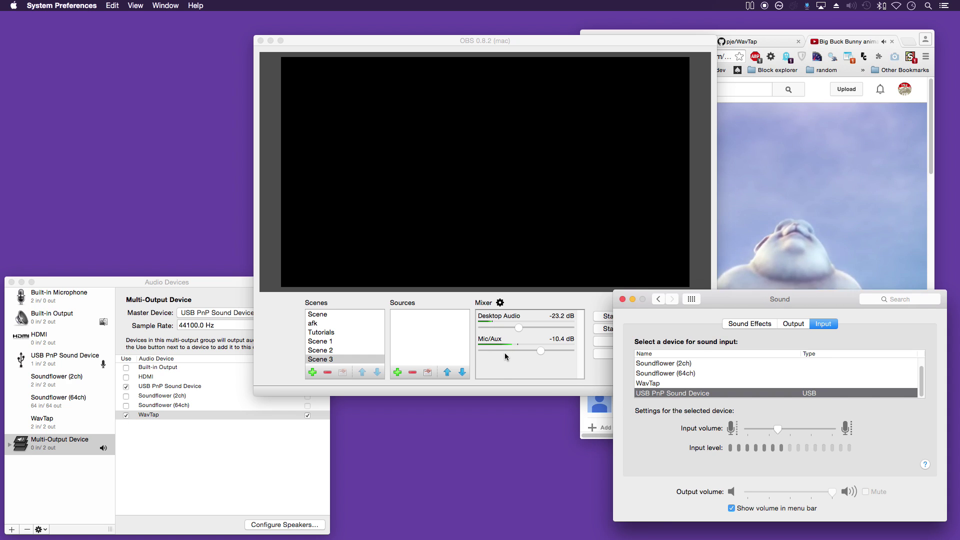
click(623, 300)
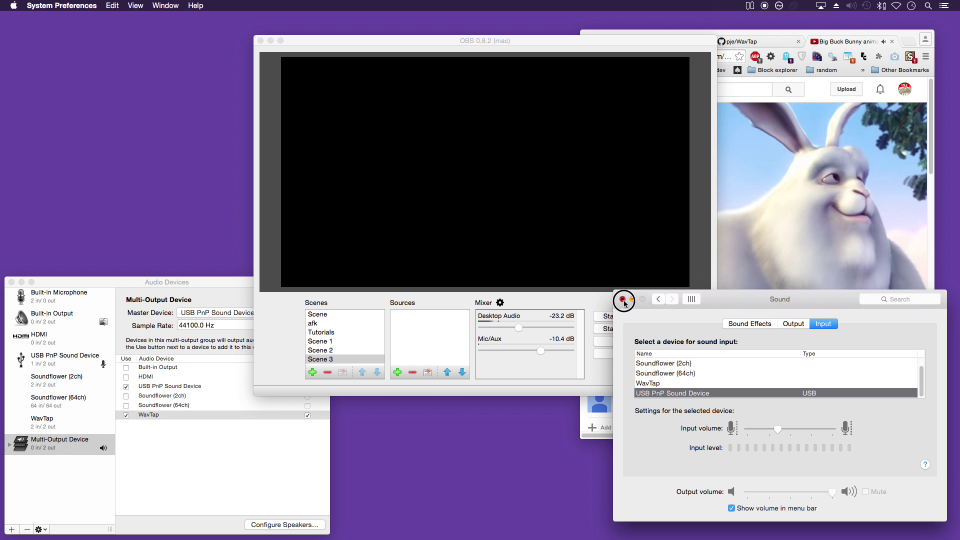
Step: Close Audio Devices, create a new scene named 'Scene 2', and open the Sources add menu
click(11, 282)
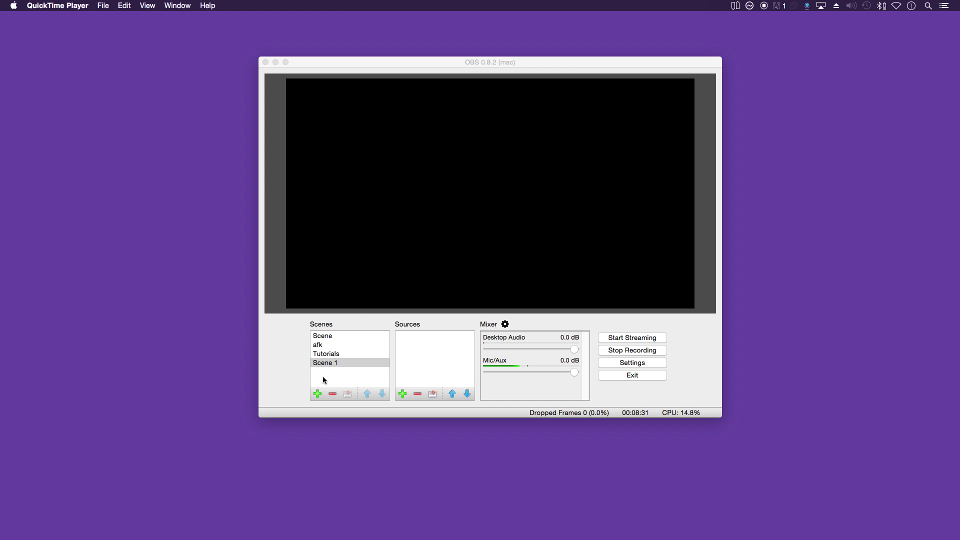
click(332, 364)
click(318, 393)
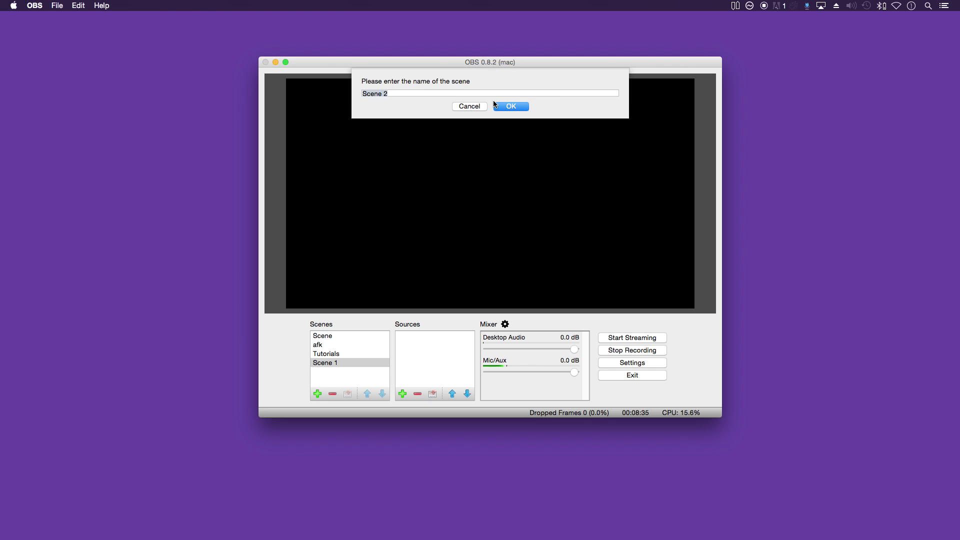
click(515, 107)
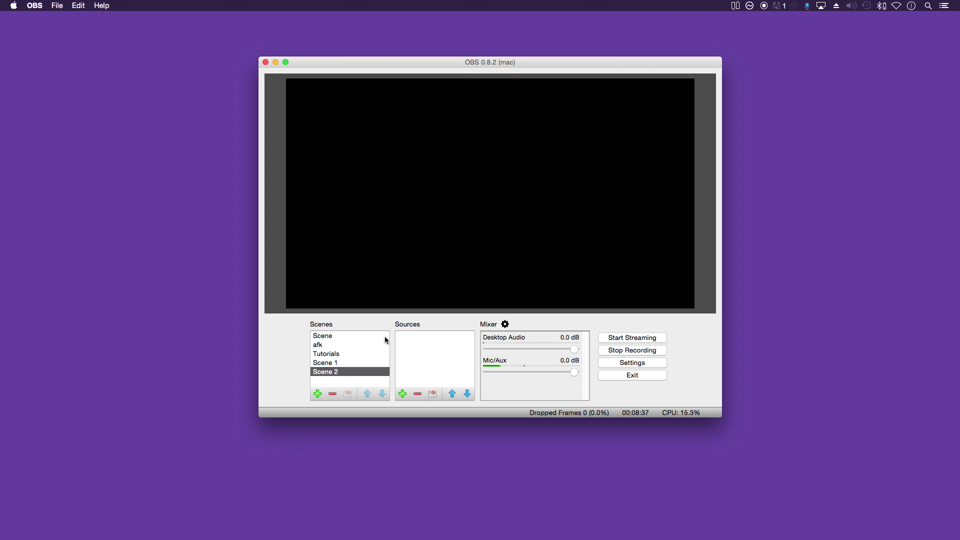
click(415, 357)
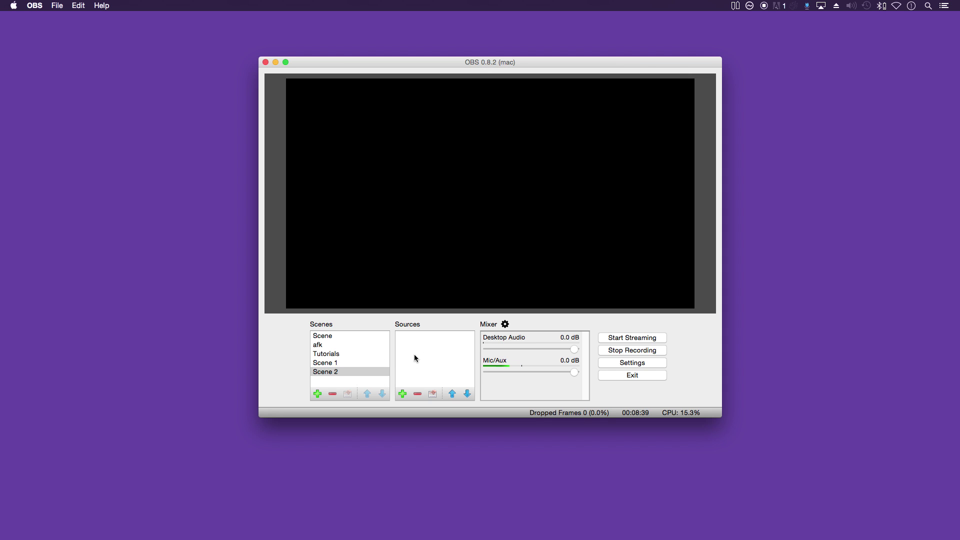
click(402, 394)
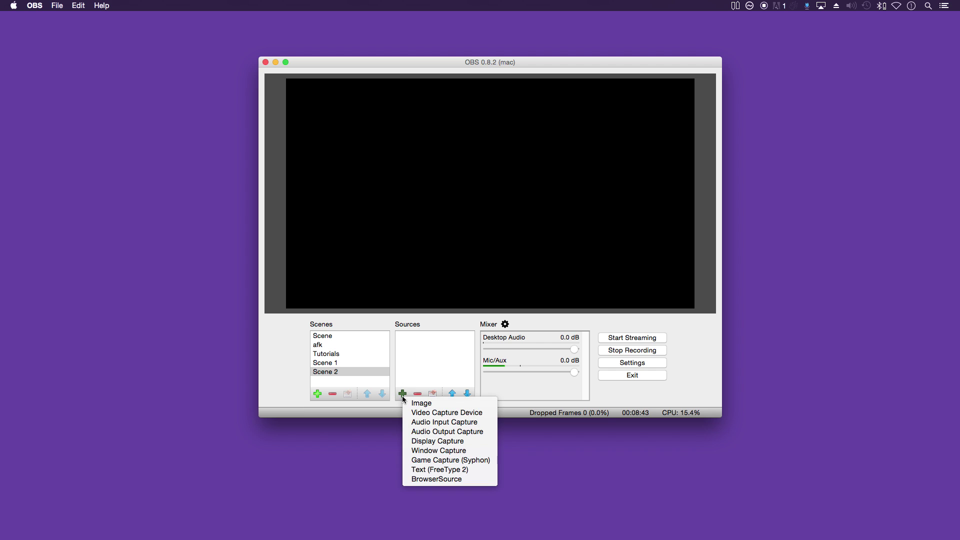
Step: Add a Display Capture 1 source to Scene 2, capturing display 0
click(458, 441)
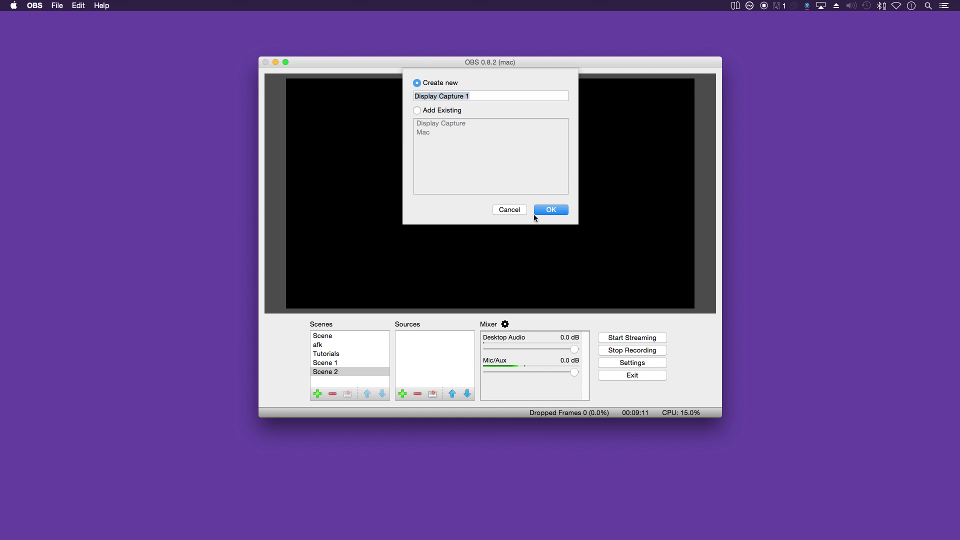
click(545, 209)
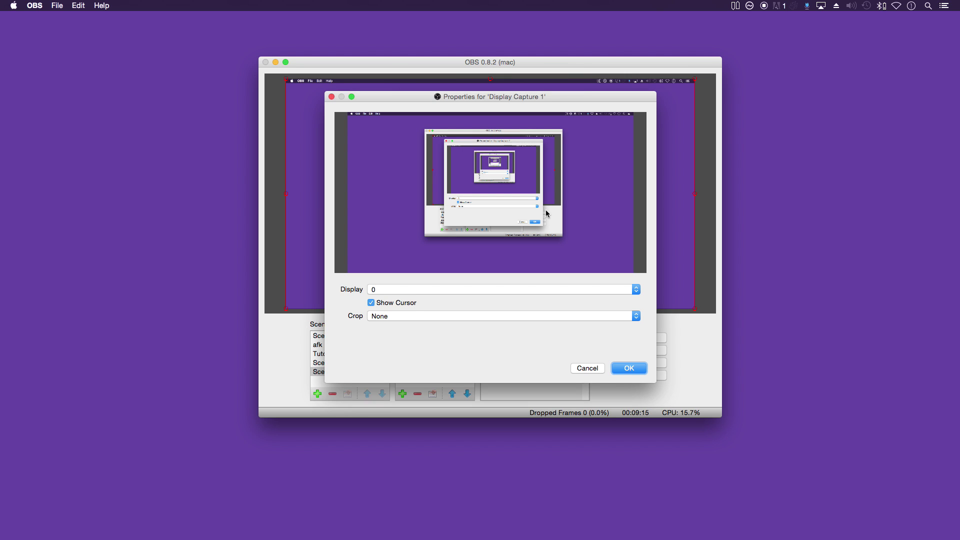
click(454, 289)
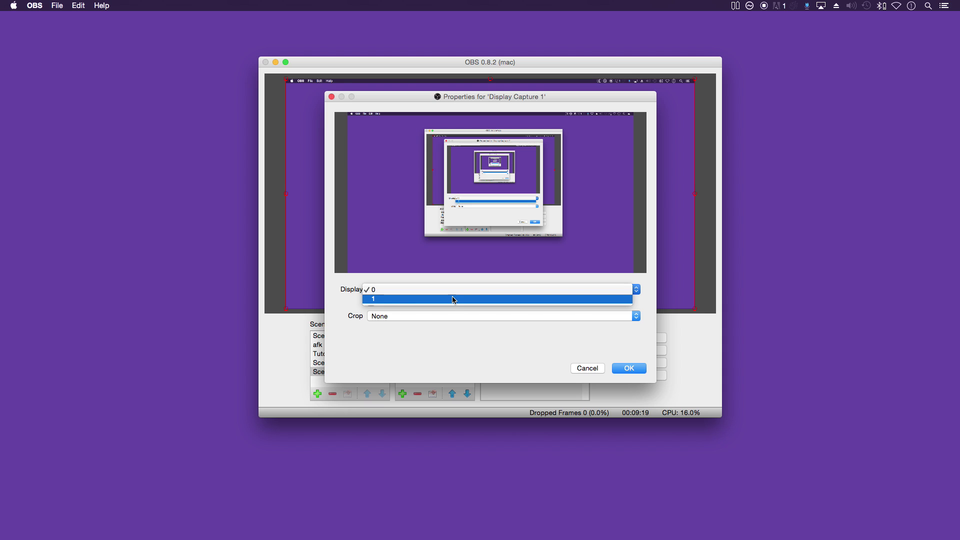
click(620, 357)
click(624, 368)
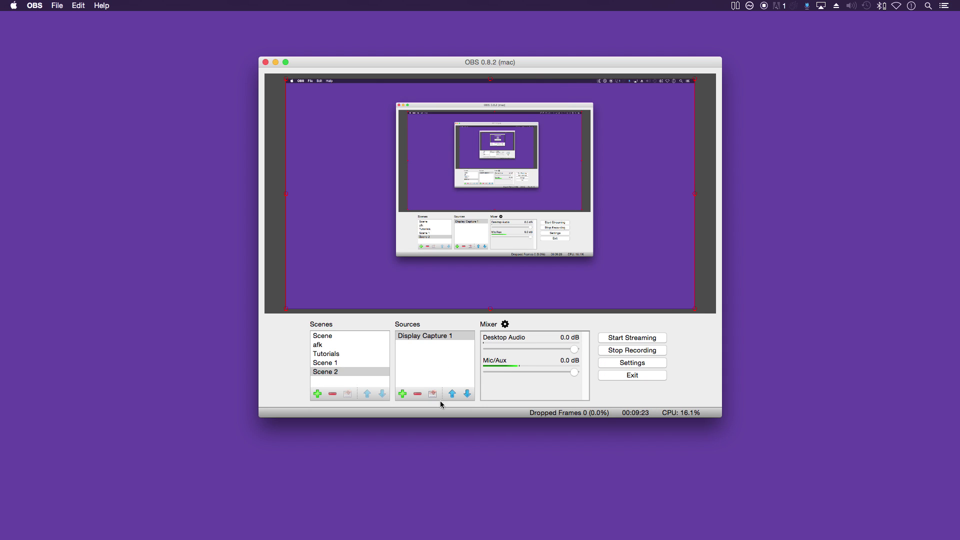
click(401, 395)
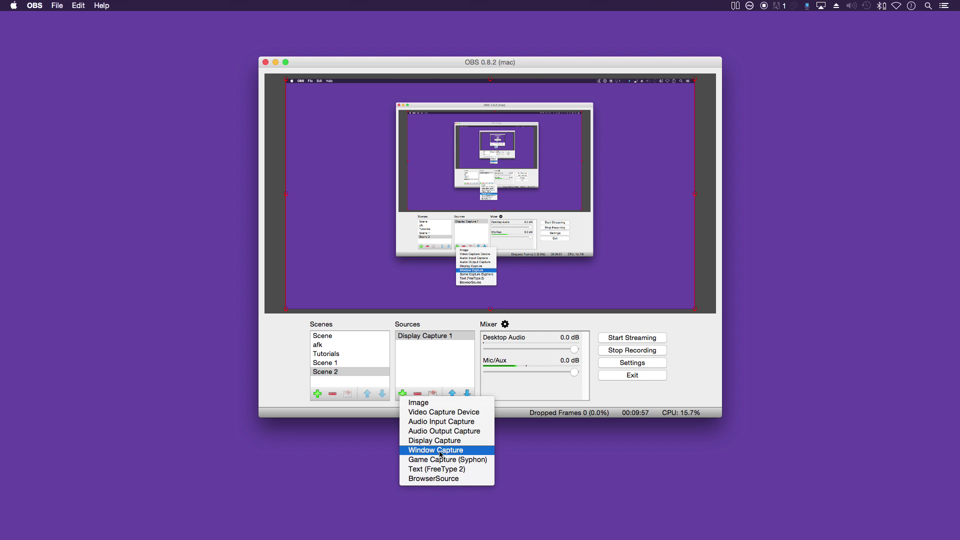
Step: Add the existing 'timer' window capture to Scene 2 and drag it toward the preview centre
click(439, 452)
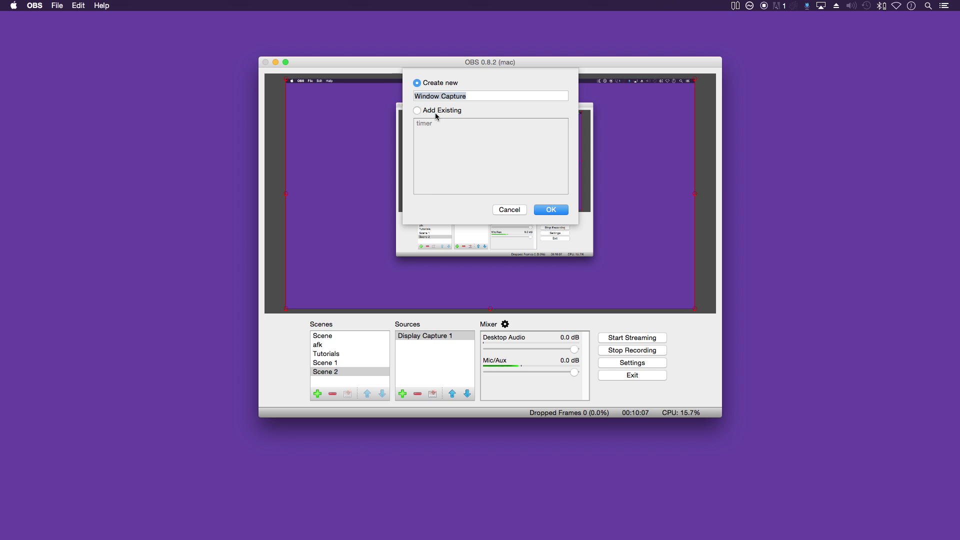
click(418, 112)
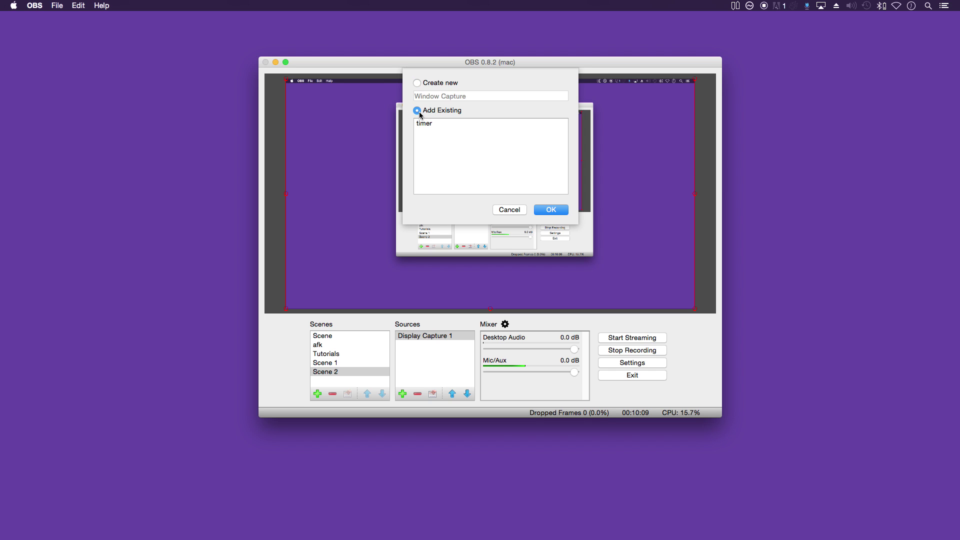
click(431, 125)
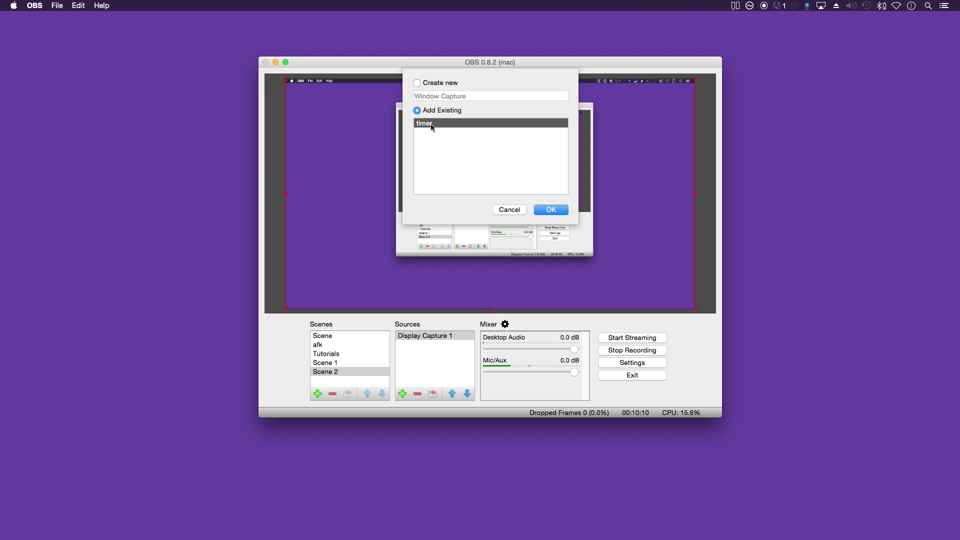
click(558, 211)
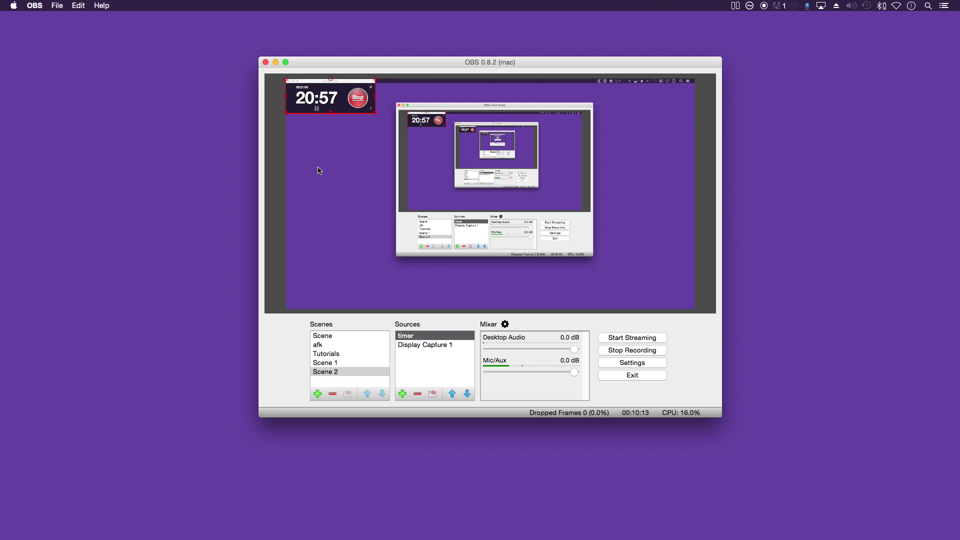
drag(343, 100, 544, 203)
Step: Resize Display Capture 1 to fill the preview and move the timer to the centre
click(328, 100)
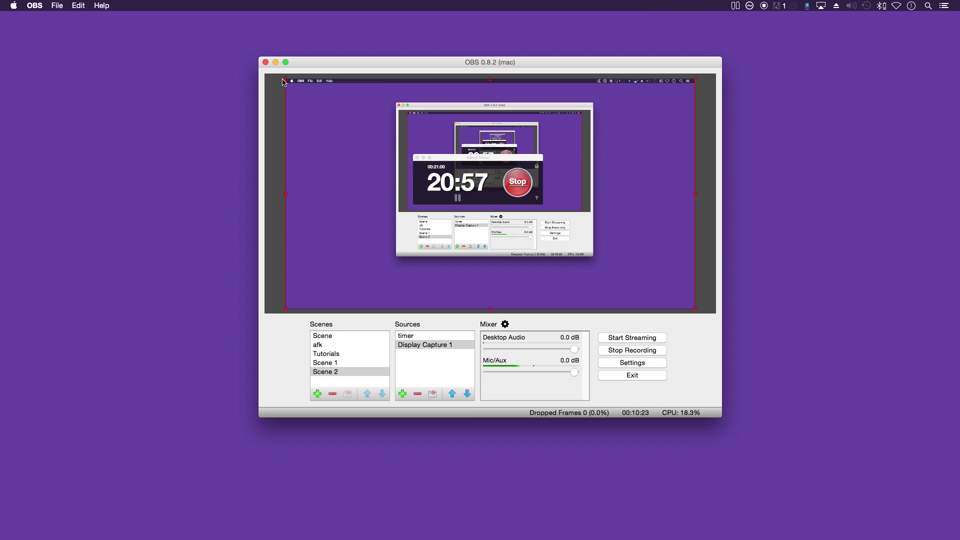
mouse_move(283, 80)
mouse_down()
mouse_move(336, 122)
mouse_move(509, 212)
mouse_move(285, 97)
mouse_up()
click(332, 116)
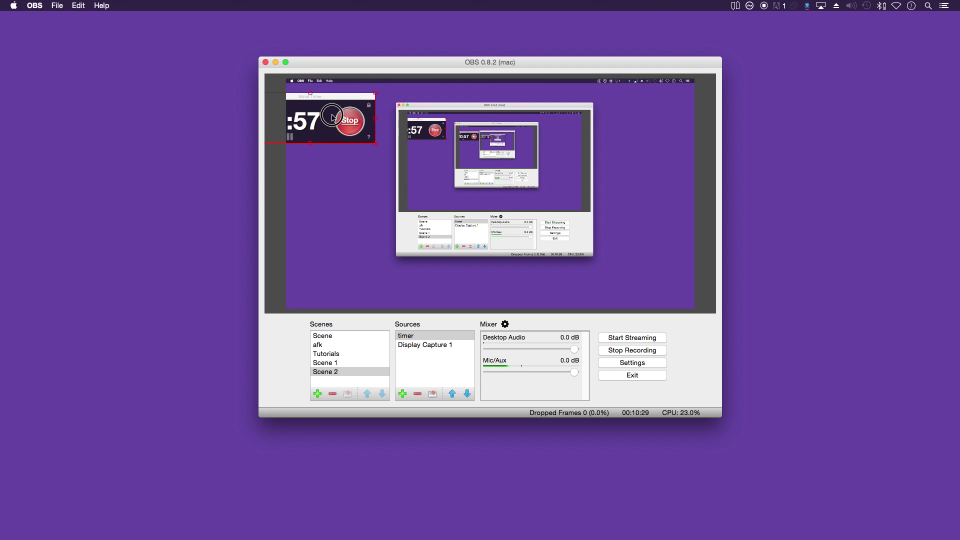
drag(332, 116, 536, 165)
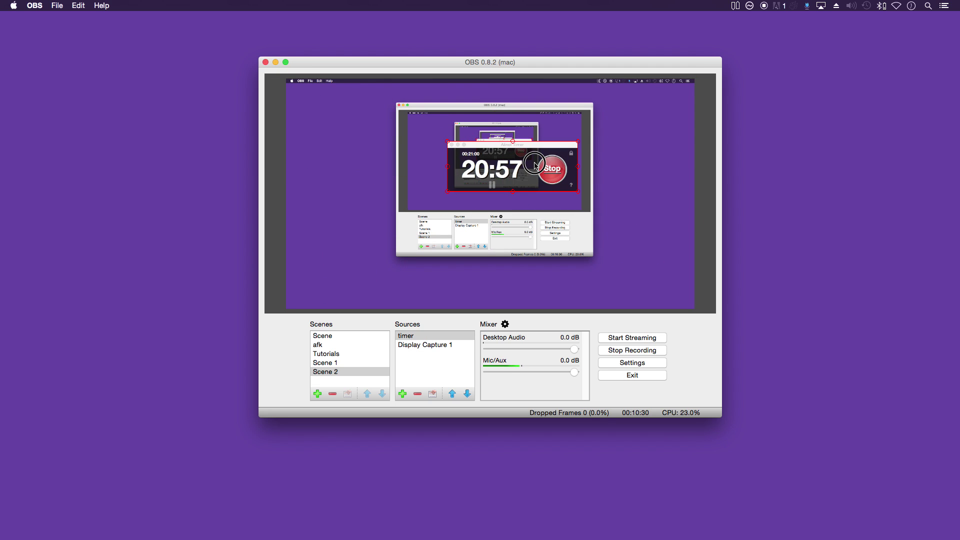
Step: Reorder the sources so the timer ends up in front of Display Capture 1
click(421, 346)
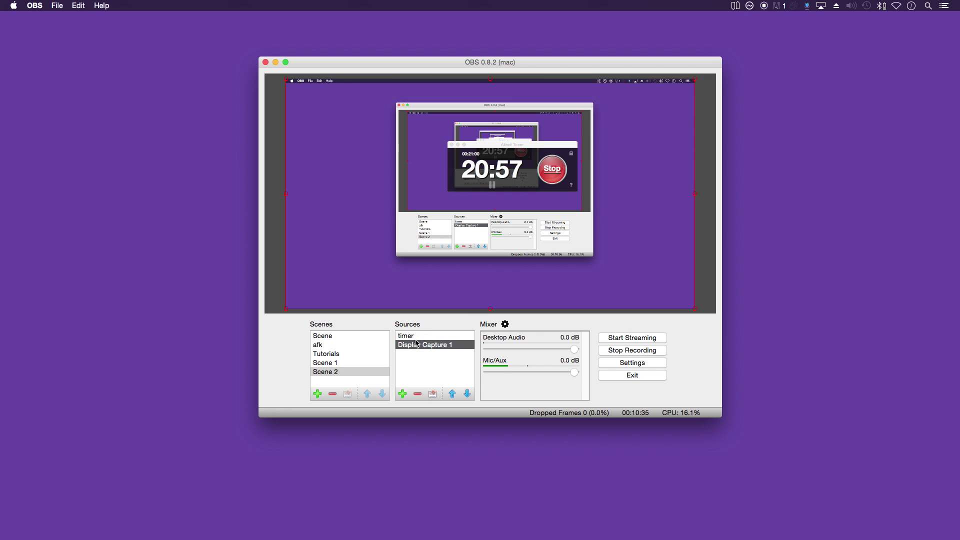
click(415, 336)
click(414, 344)
click(415, 337)
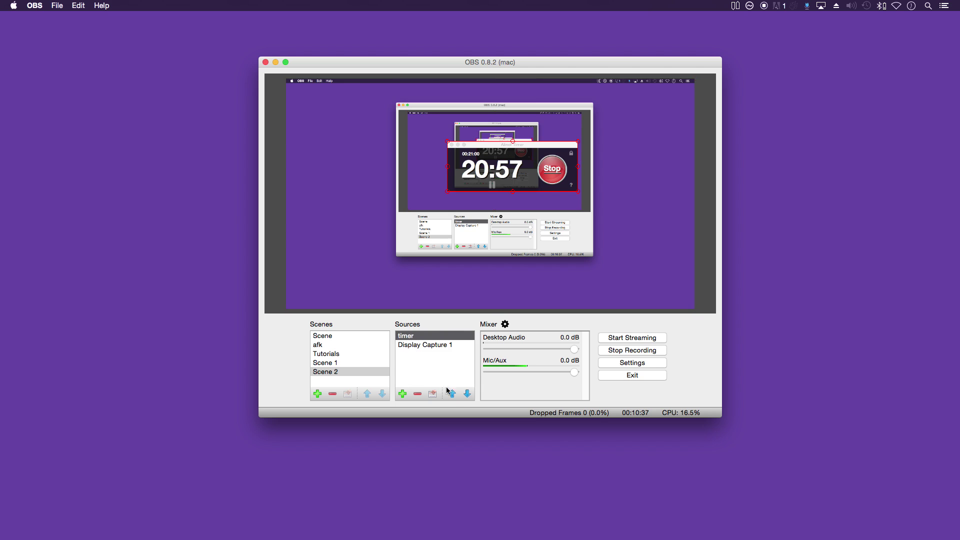
click(467, 394)
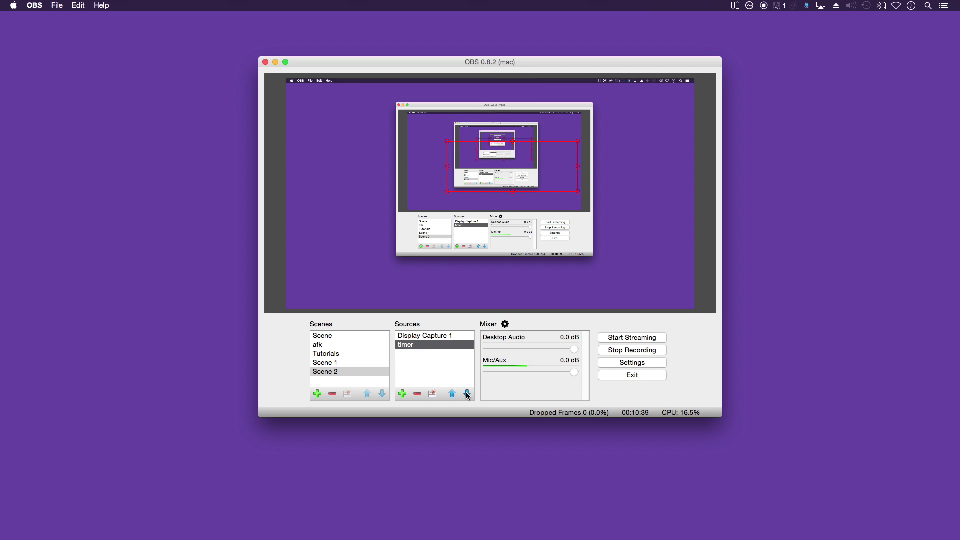
click(556, 249)
click(410, 344)
click(452, 394)
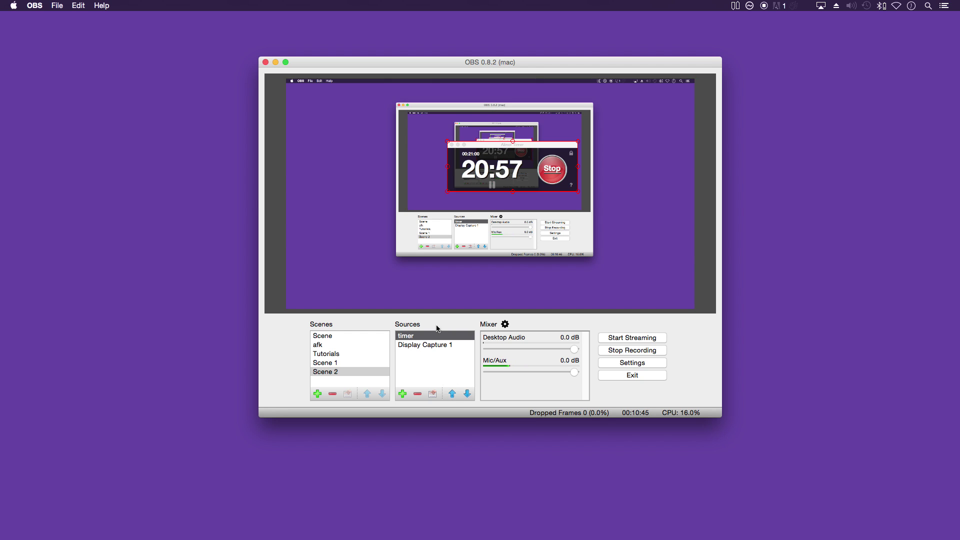
click(534, 175)
click(534, 175)
Step: Fit the timer to screen, shrink it, and place it in the preview's top-right corner
right_click(431, 338)
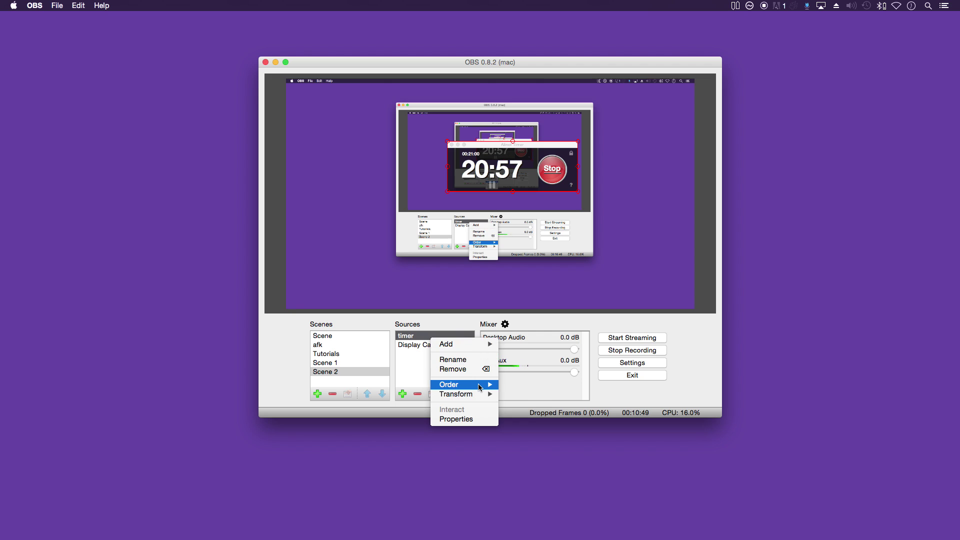
mouse_move(479, 395)
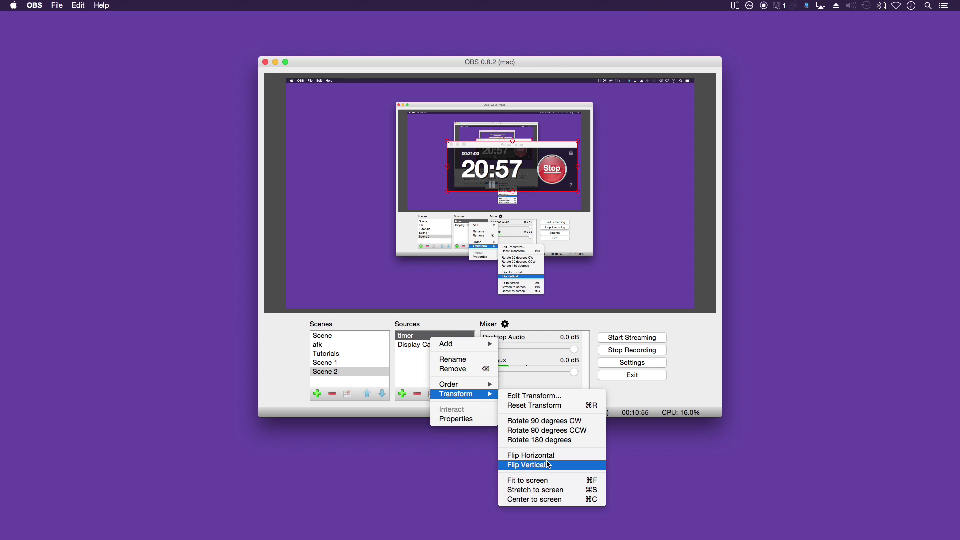
click(551, 482)
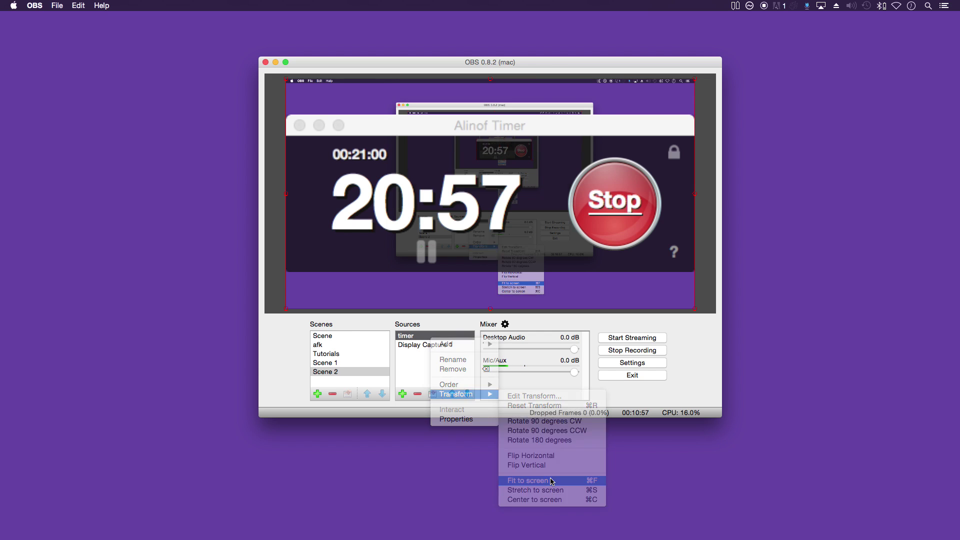
drag(693, 81, 439, 244)
drag(340, 296, 667, 109)
click(638, 173)
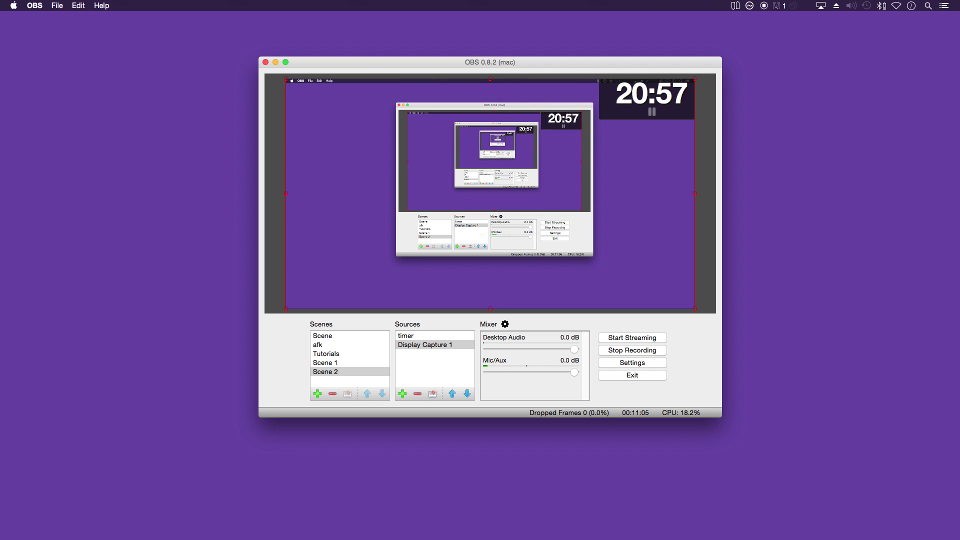
Step: Start the Alinof Timer countdown, watch it update in the OBS preview, then stop it
key(super+Tab)
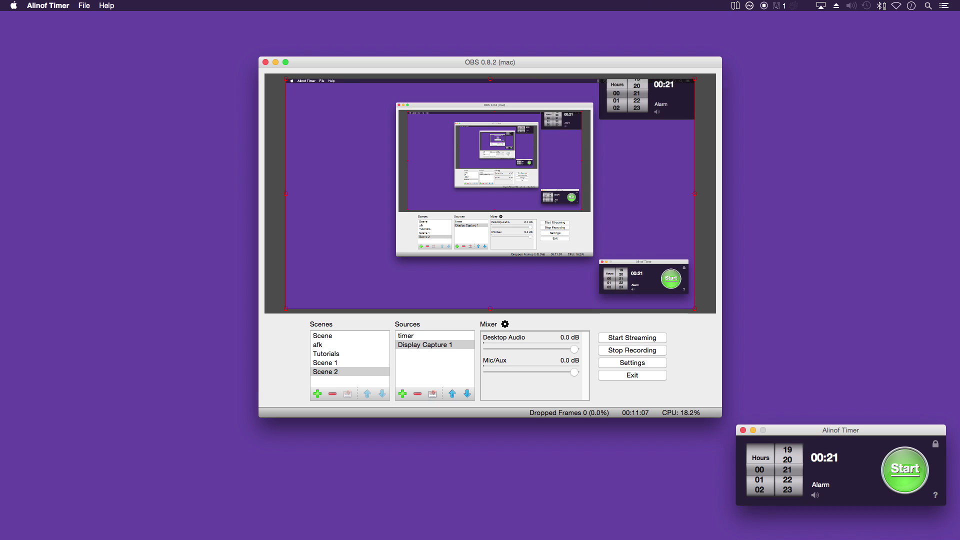
click(906, 471)
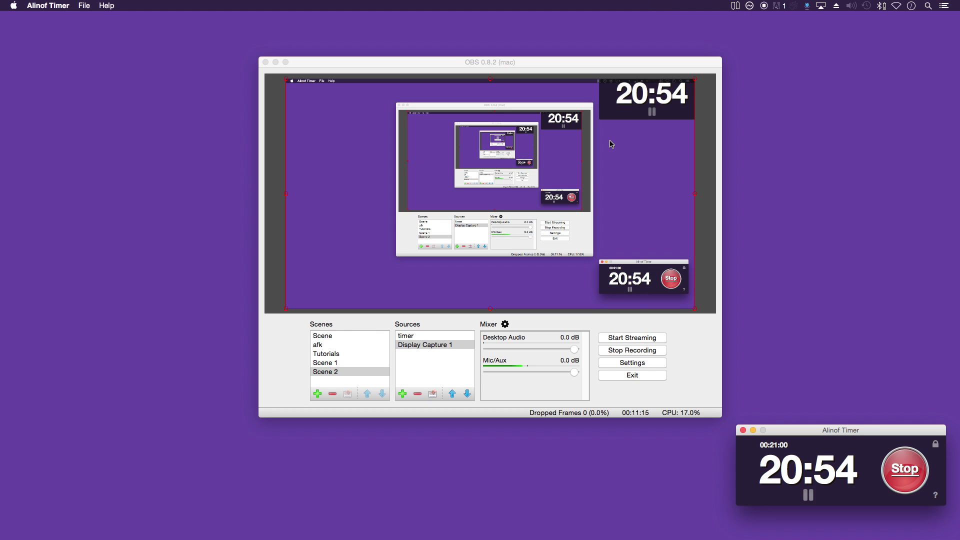
click(830, 457)
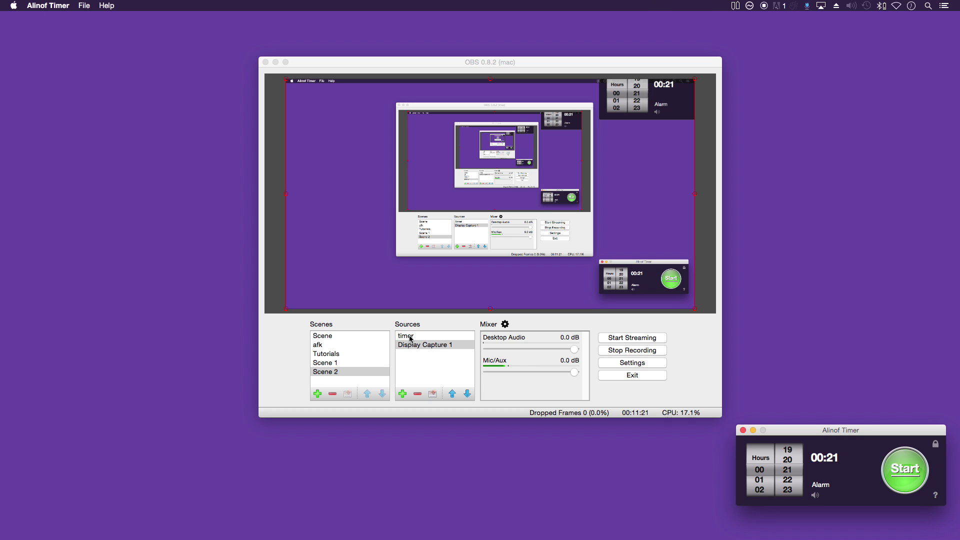
click(404, 394)
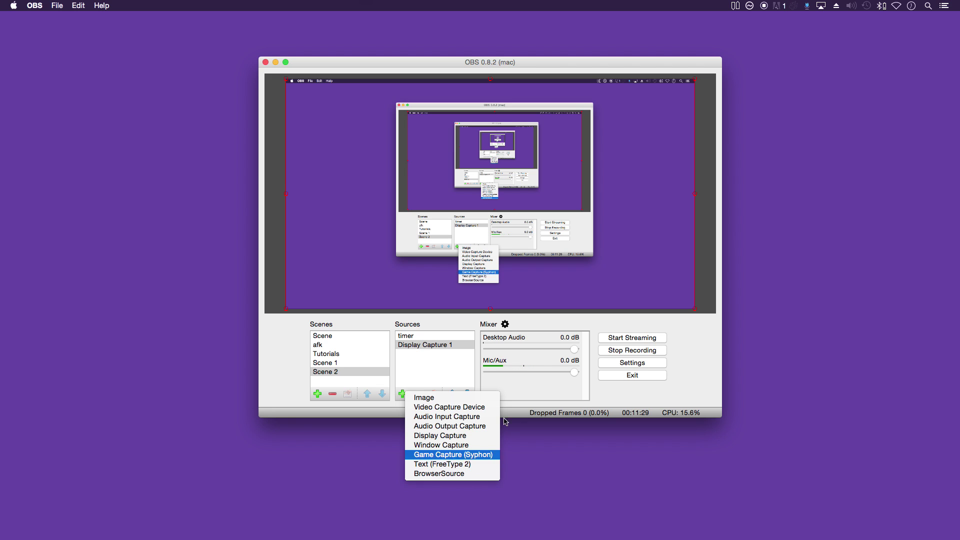
Step: Close the source list without adding anything, back out of streaming, and stop the recording
click(680, 334)
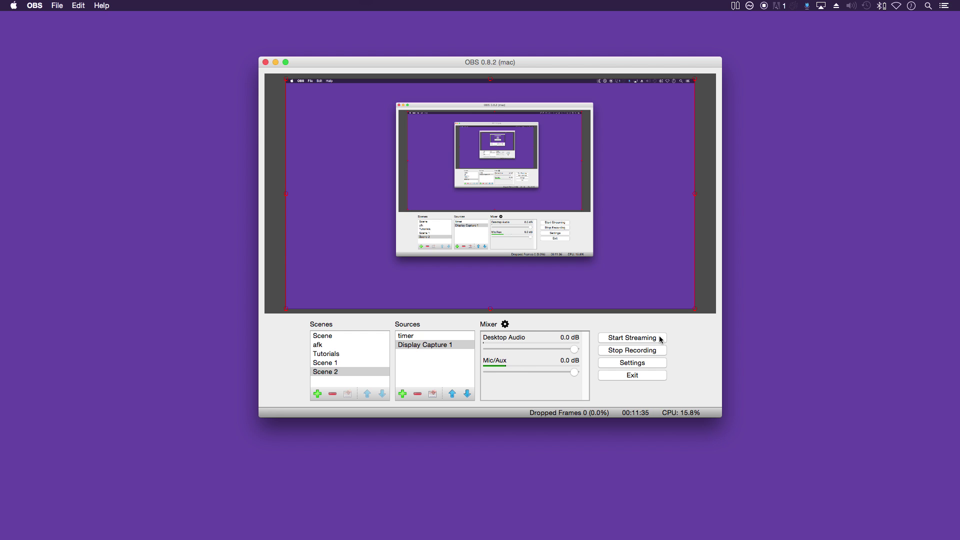
click(661, 339)
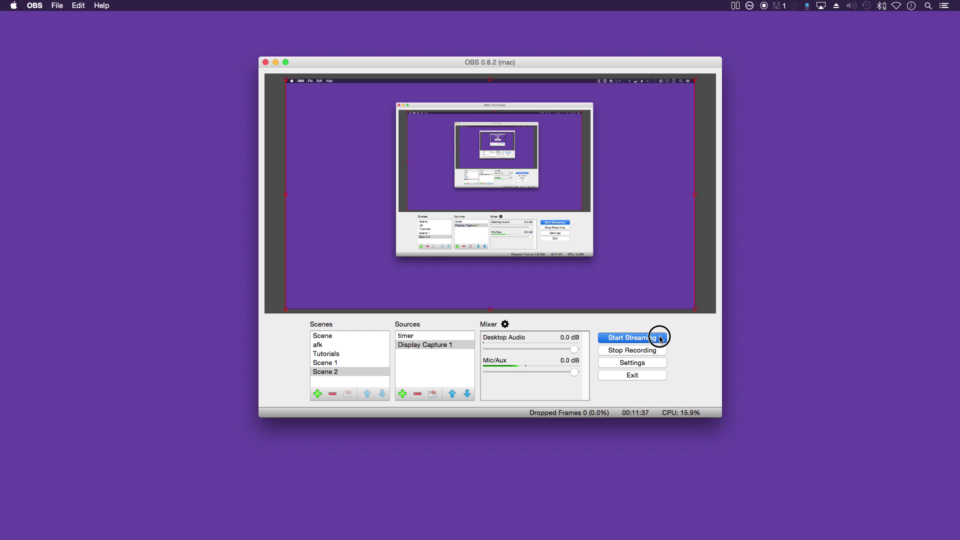
drag(660, 339, 695, 343)
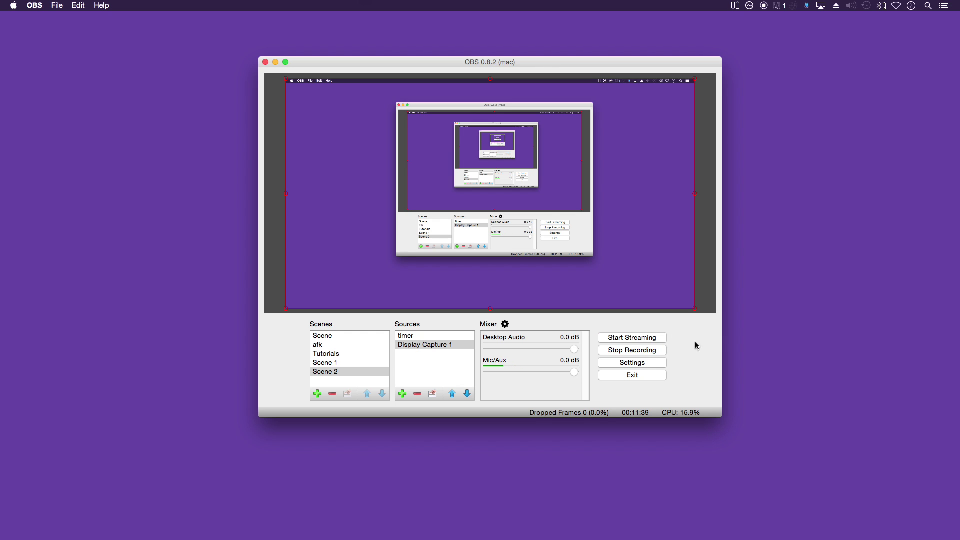
click(656, 353)
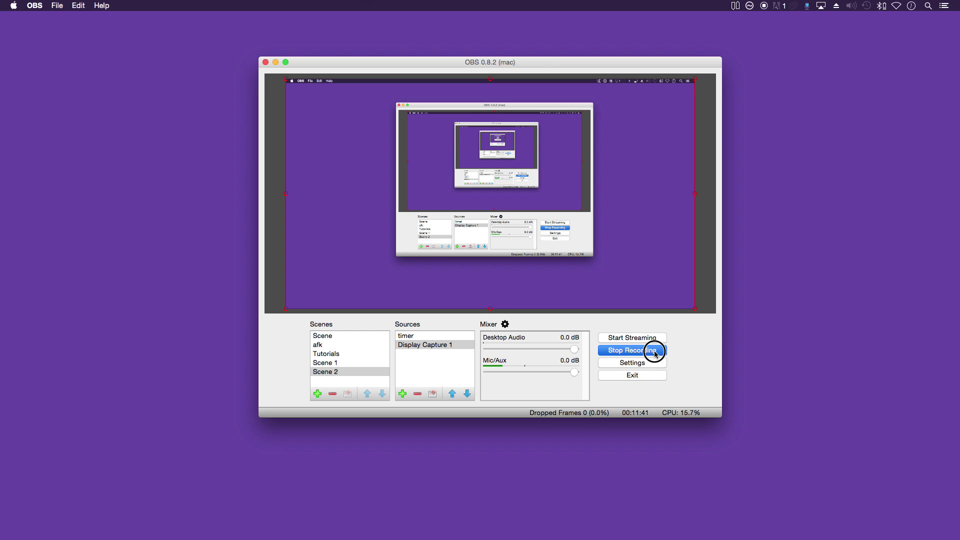